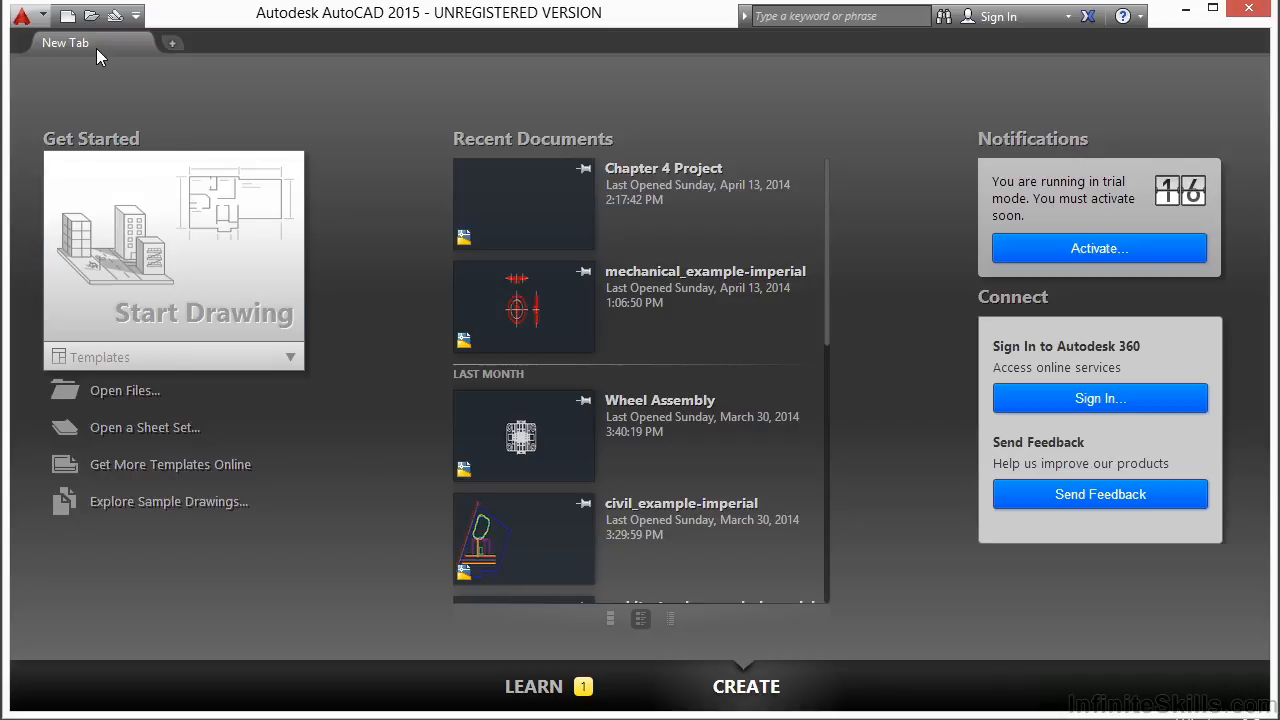
Step: Start a new drawing from the acad.dwt template
click(172, 46)
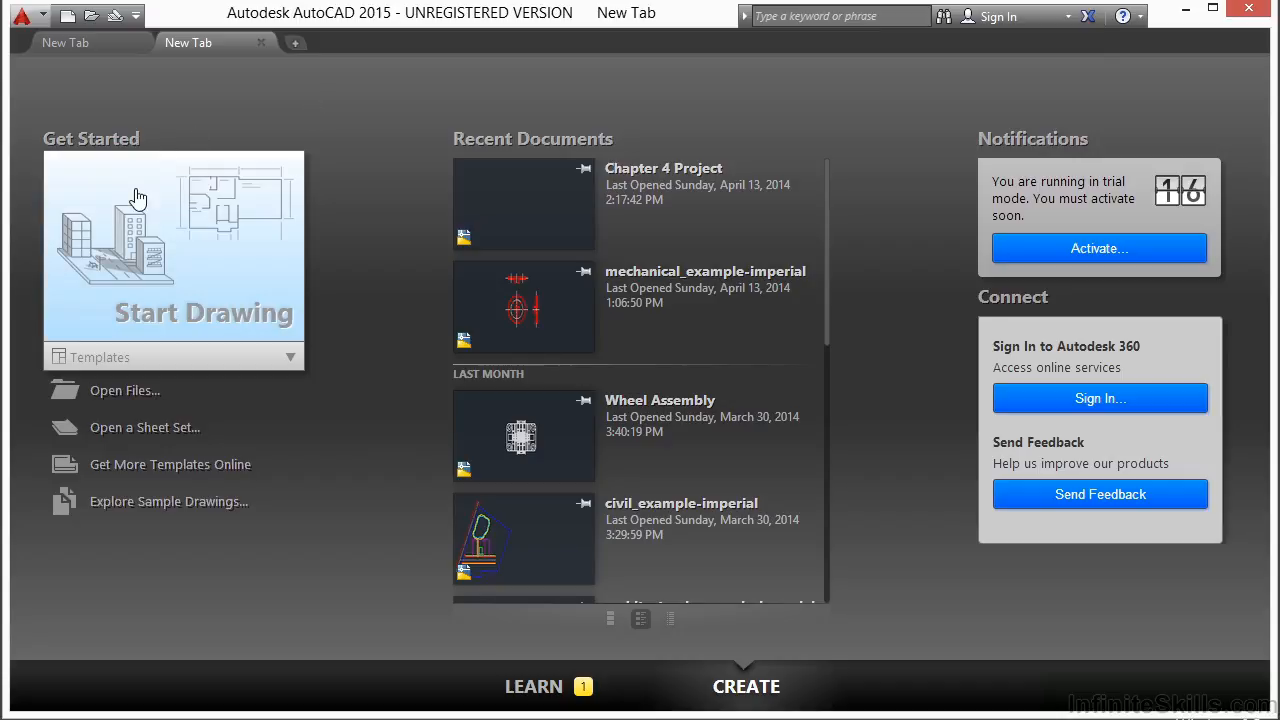
click(127, 358)
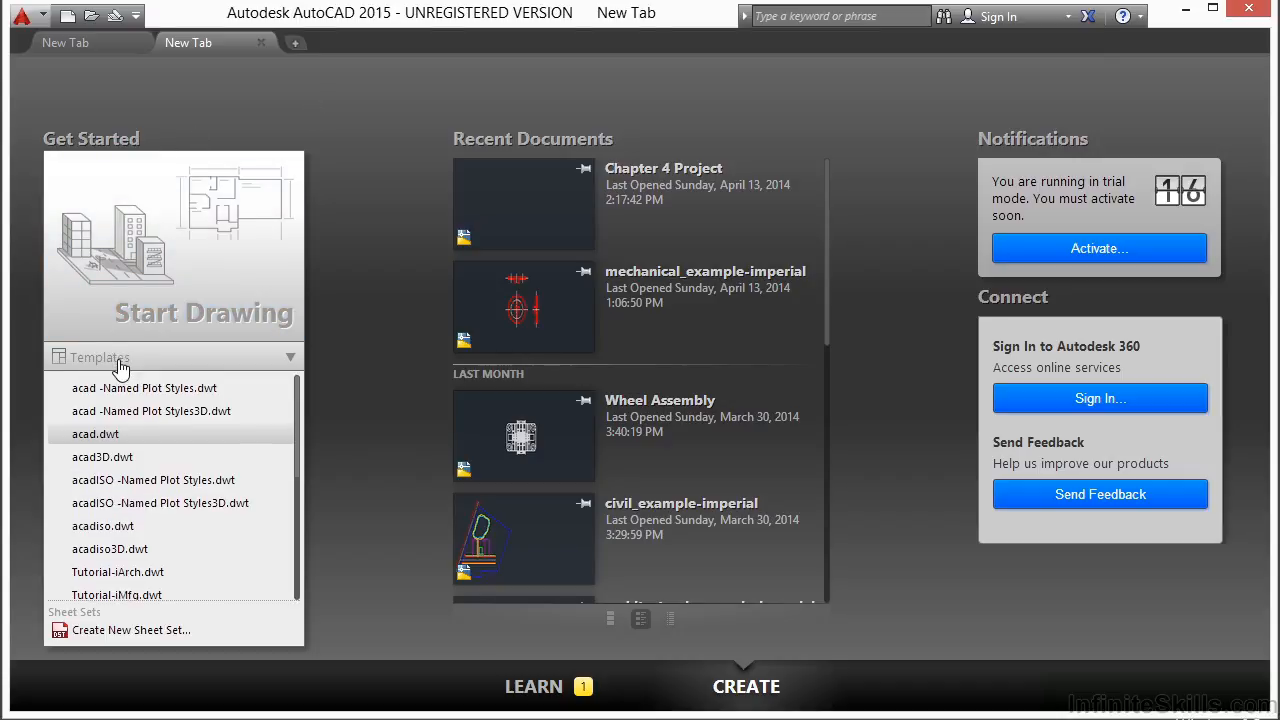
click(143, 442)
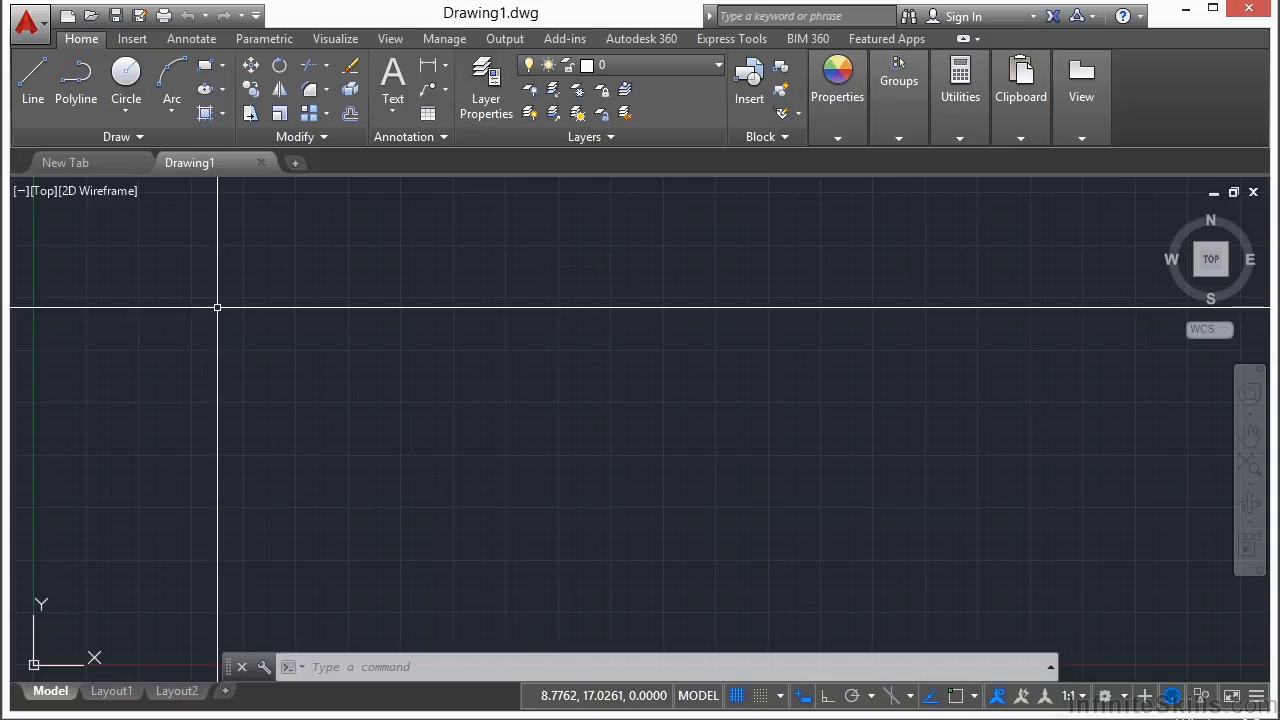
Step: Save the drawing as Chapter 4 Project.dwg in the Projects\04 folder, replacing the existing file
click(34, 33)
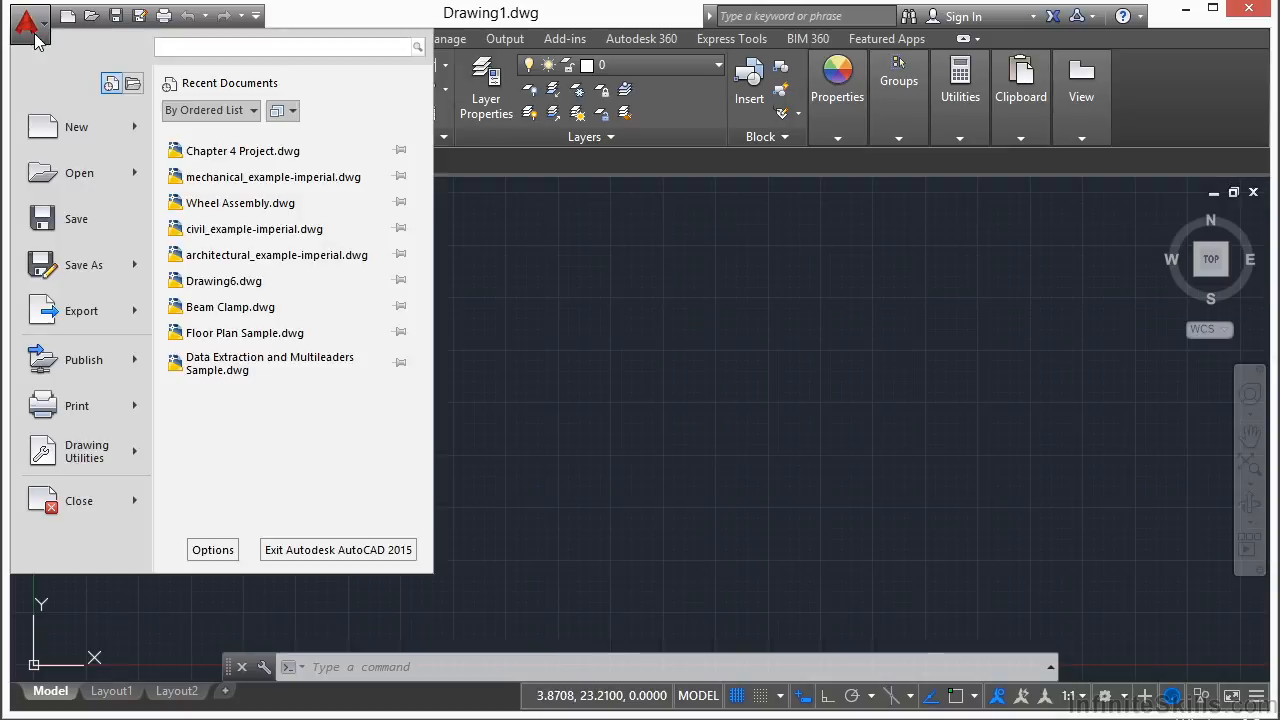
click(73, 220)
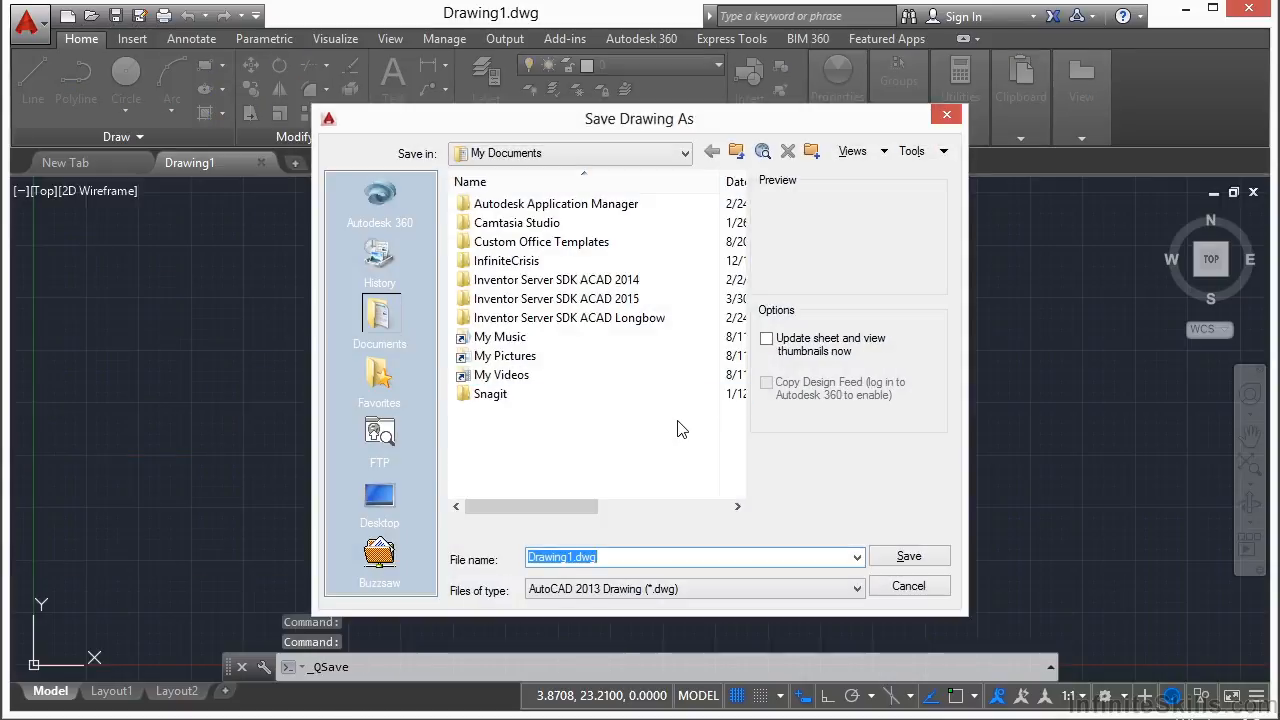
click(685, 153)
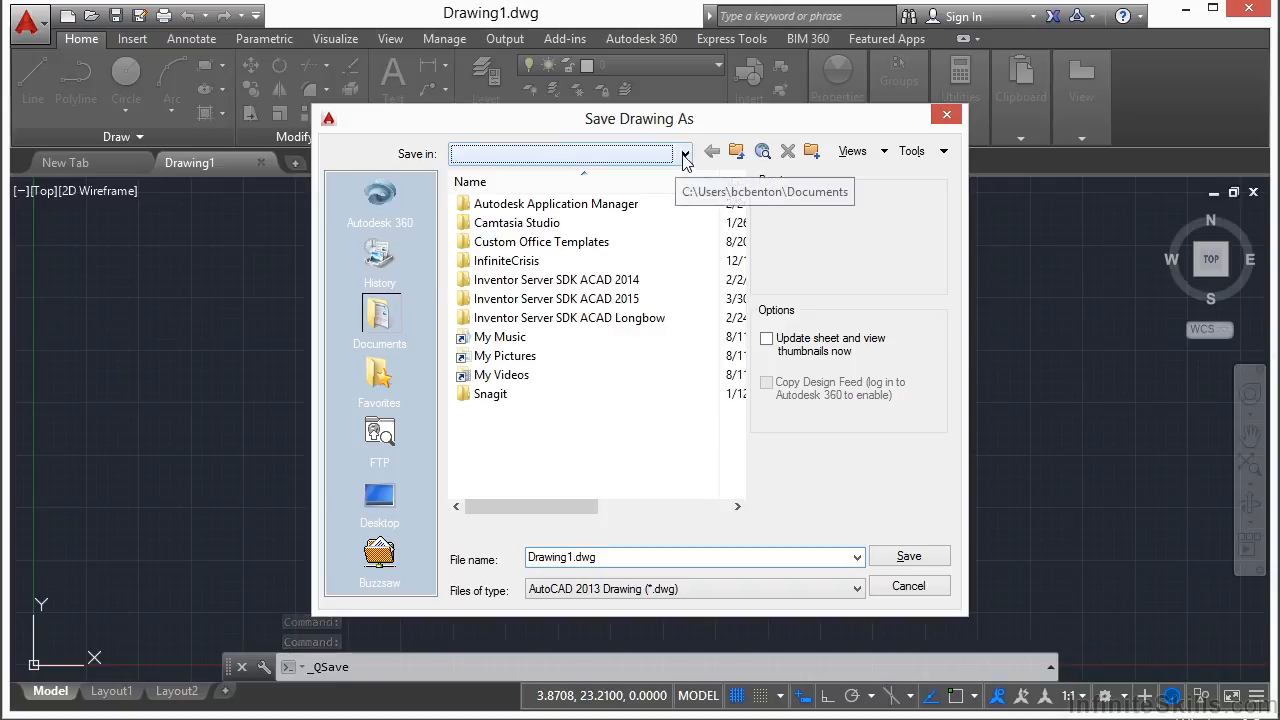
click(560, 240)
double_click(512, 358)
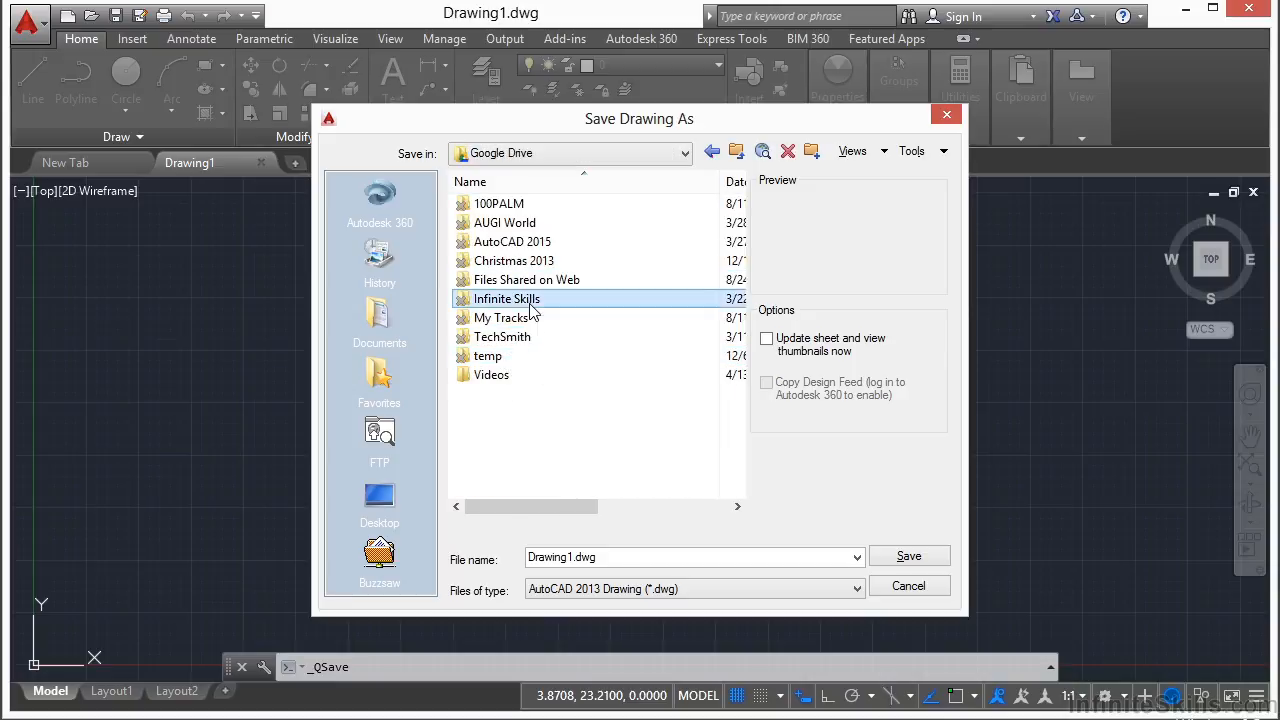
double_click(530, 302)
double_click(543, 208)
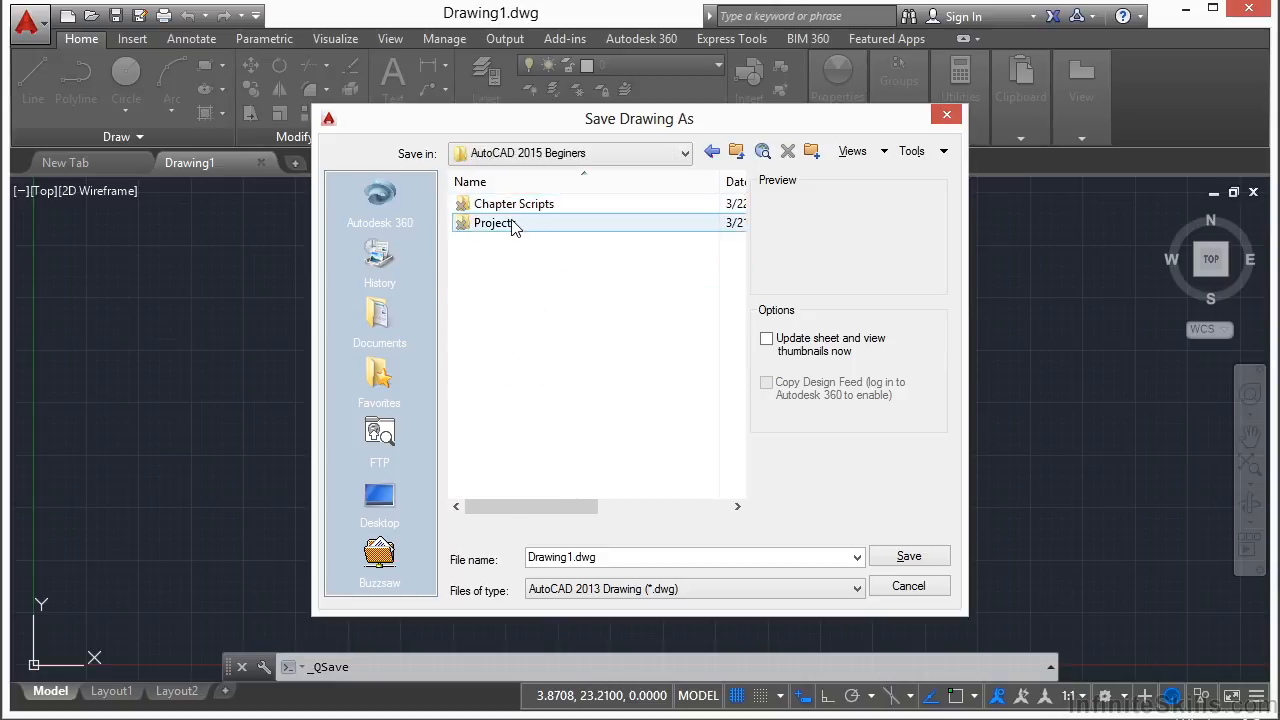
double_click(518, 225)
double_click(506, 242)
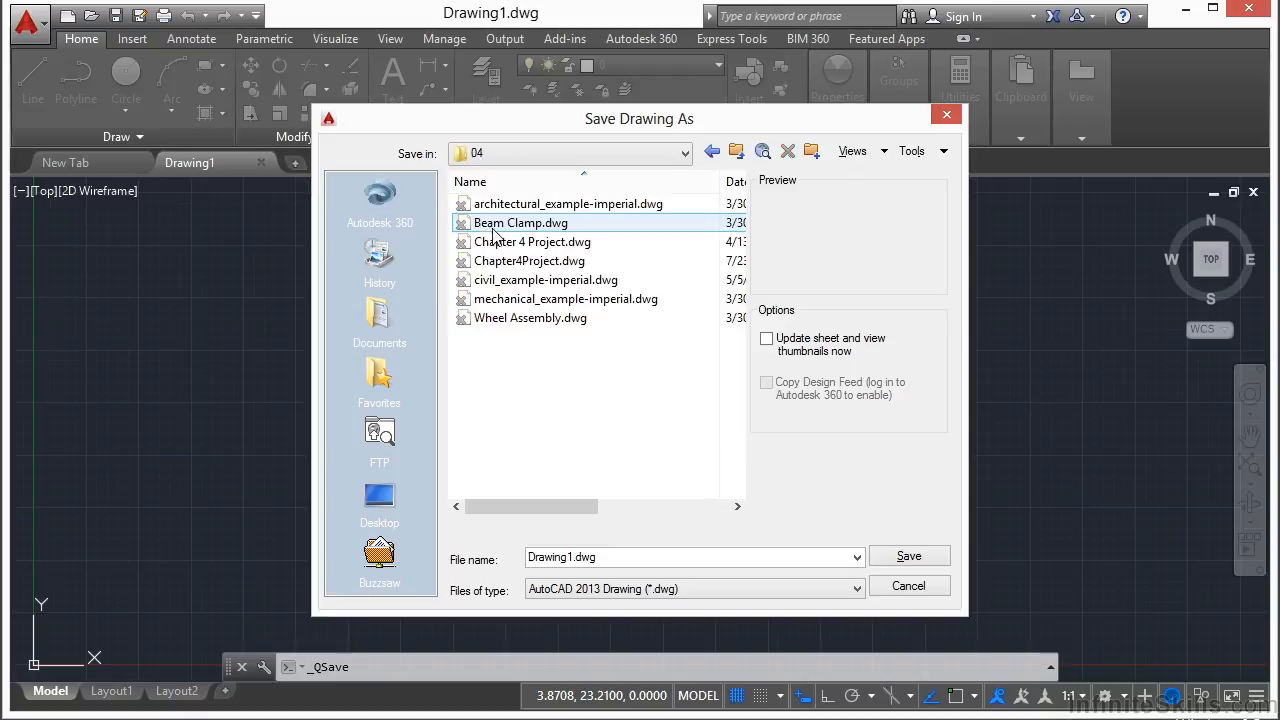
click(530, 247)
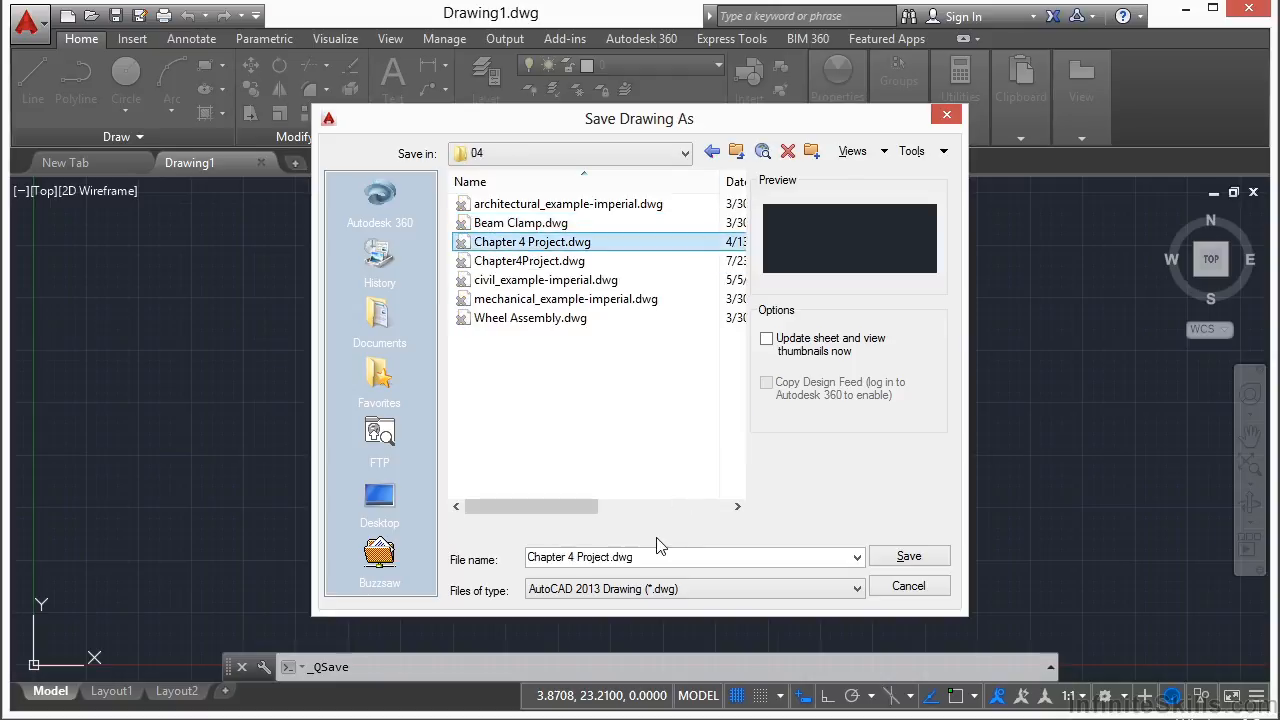
click(906, 556)
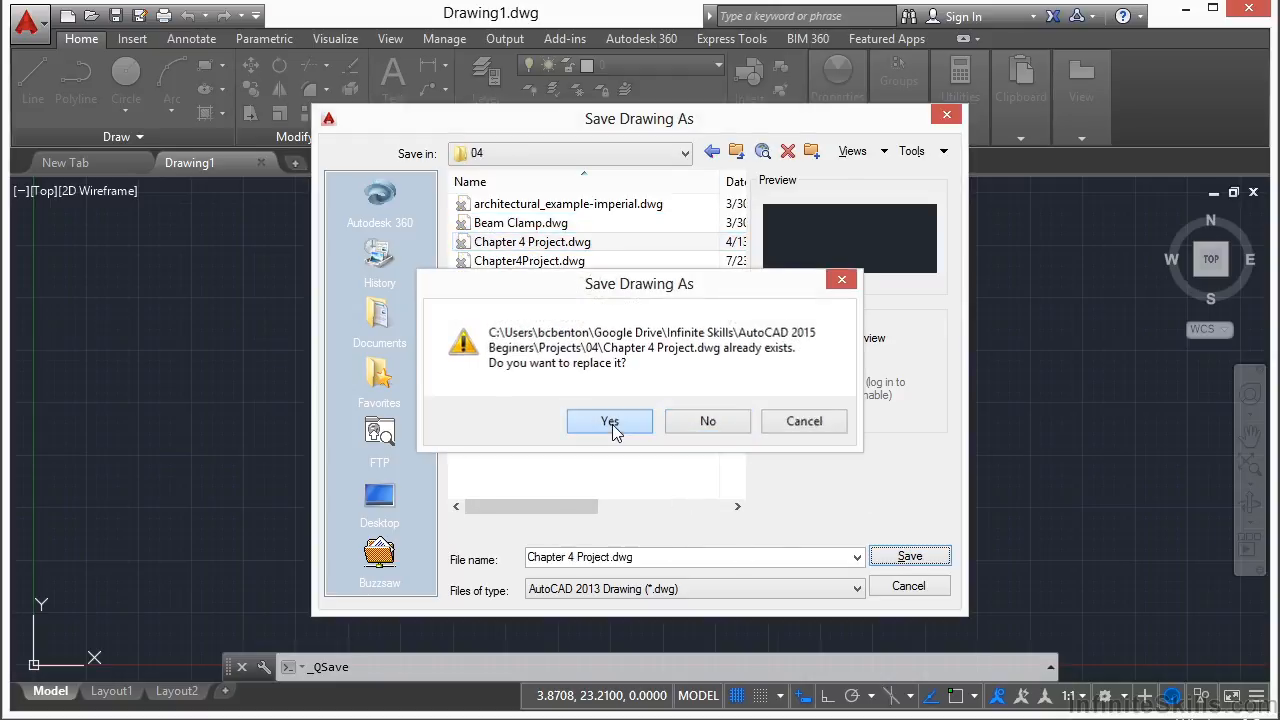
click(611, 424)
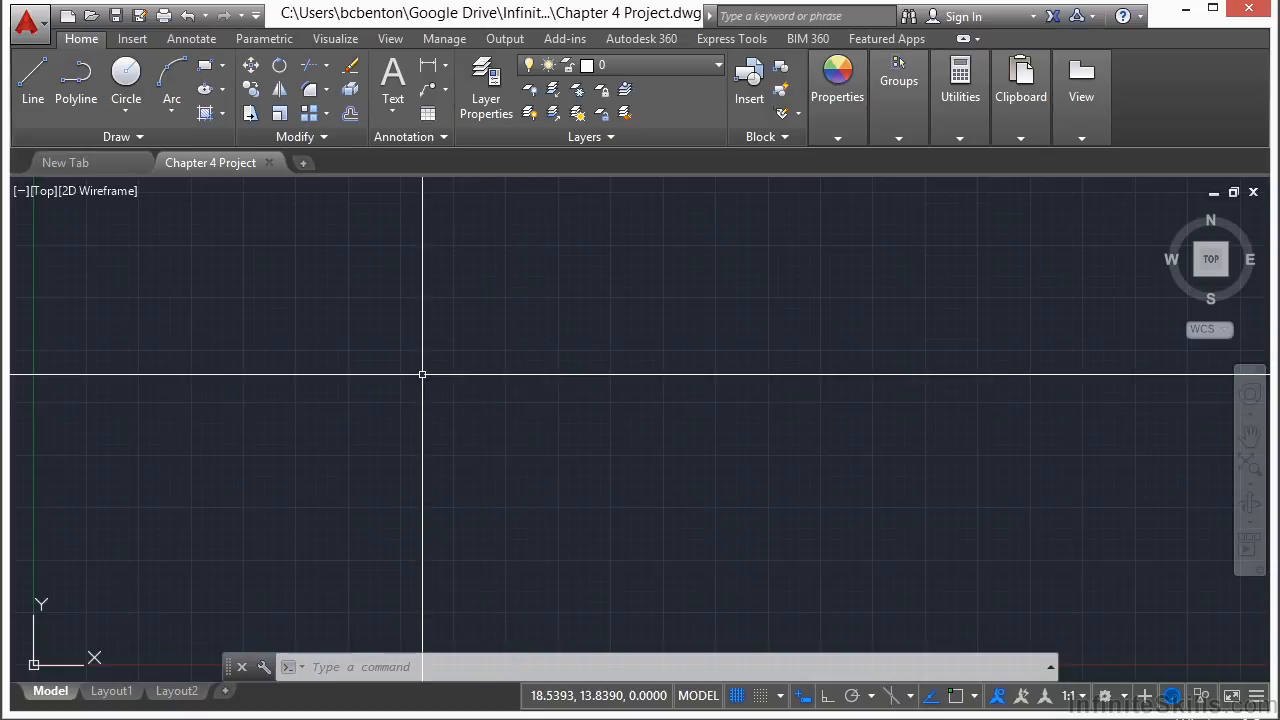
Step: Set the drawing units to Architectural length with Inches insertion scale, then save the drawing
text(units)
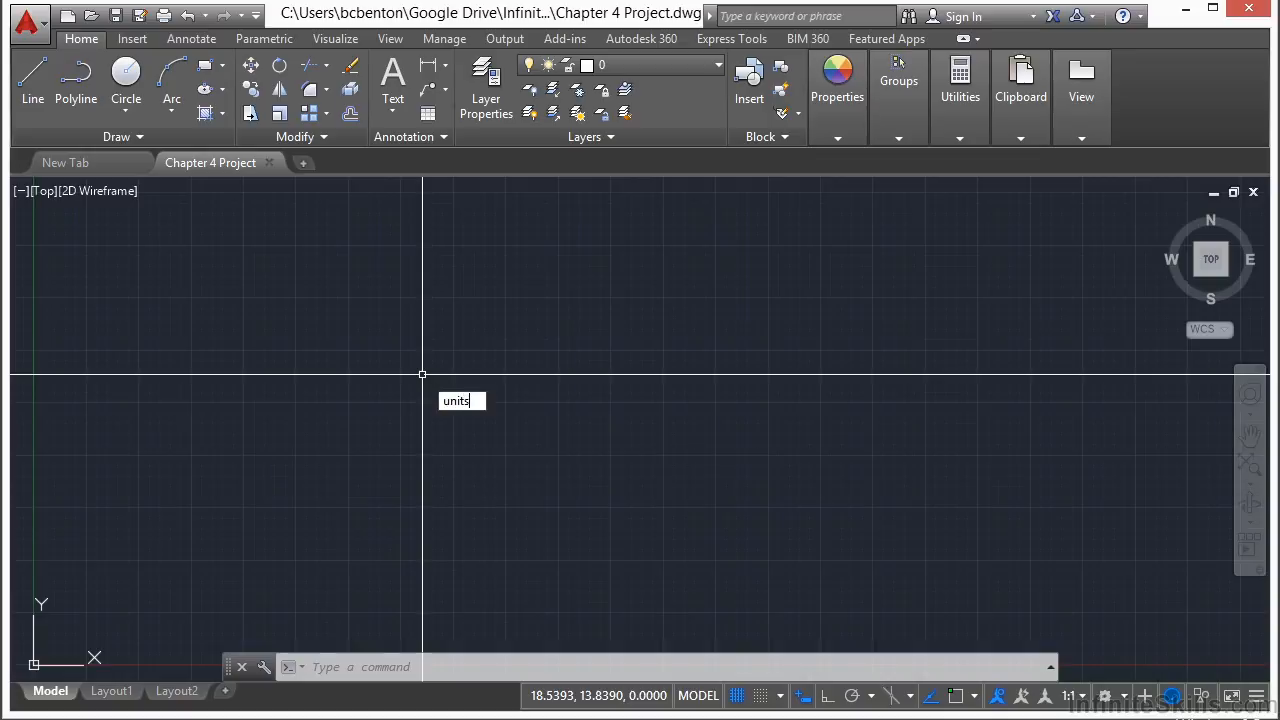
key(Return)
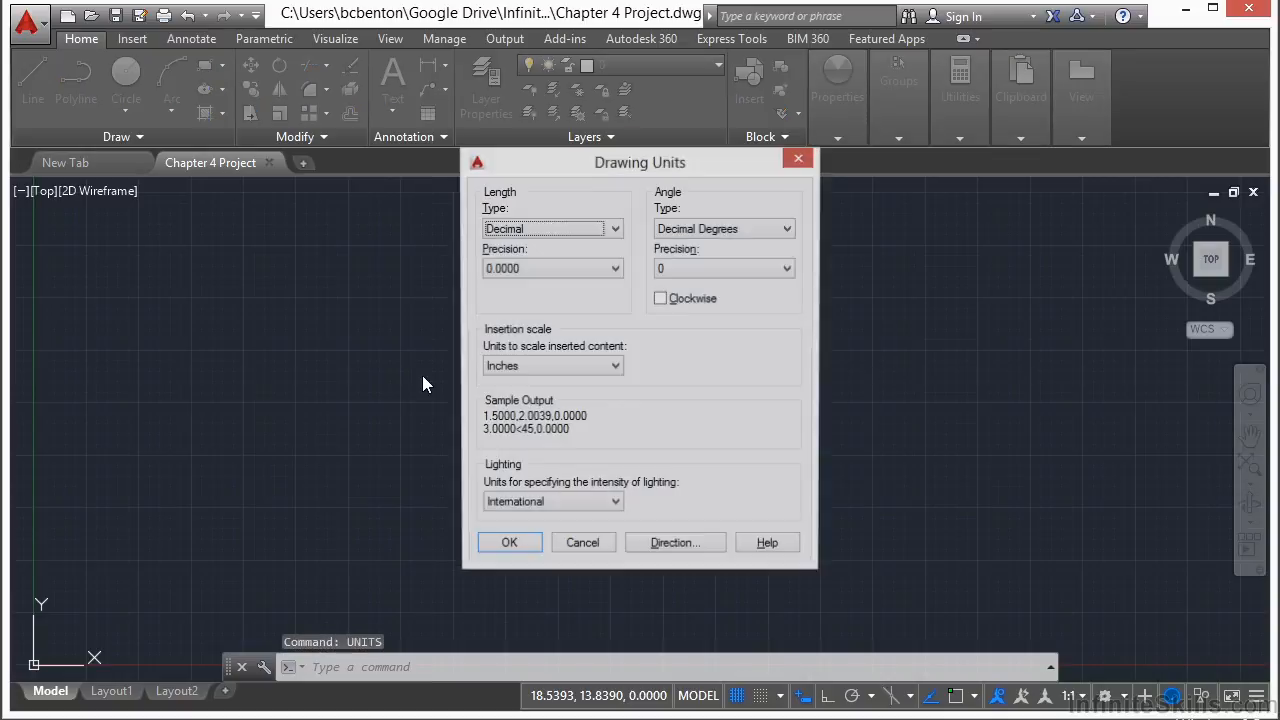
click(617, 229)
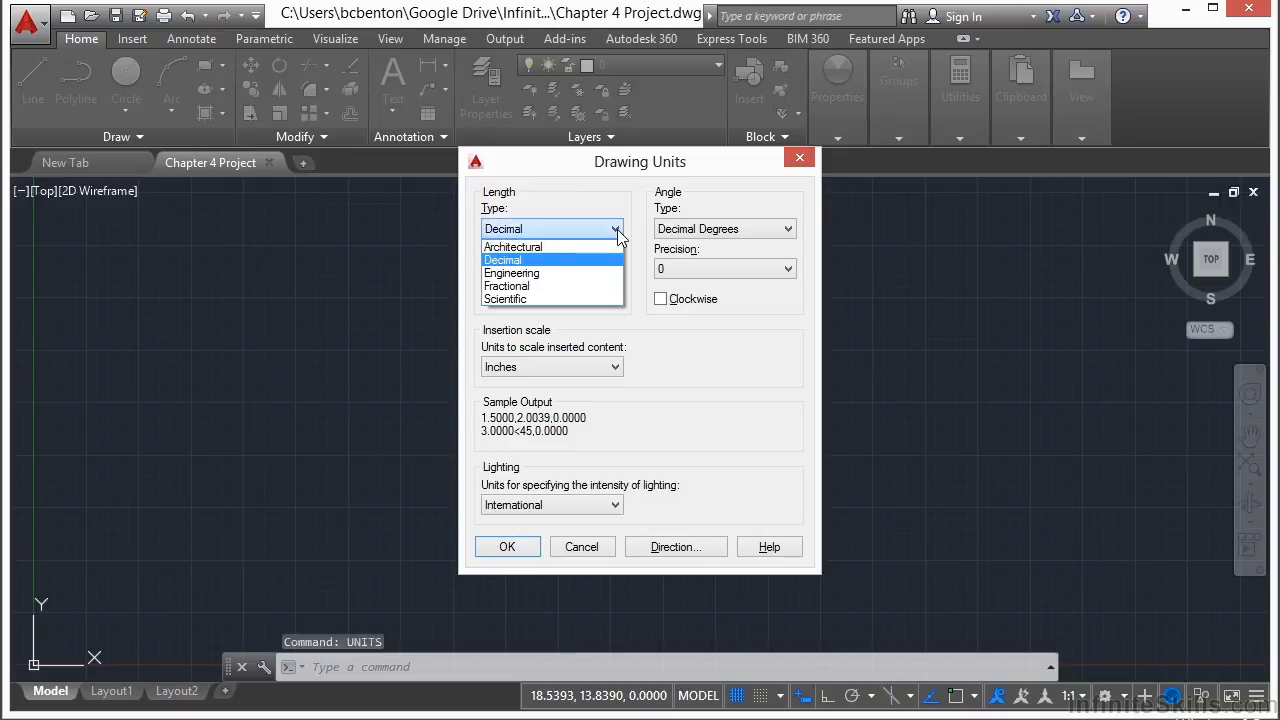
click(571, 249)
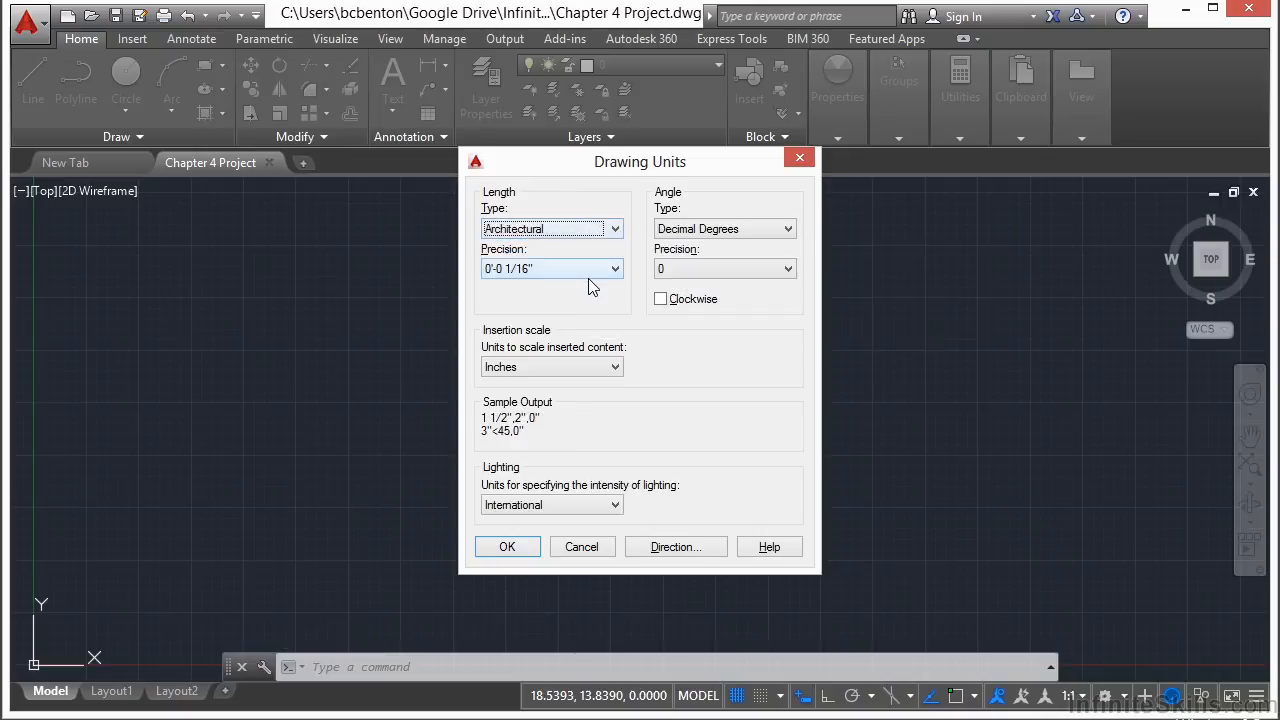
click(618, 367)
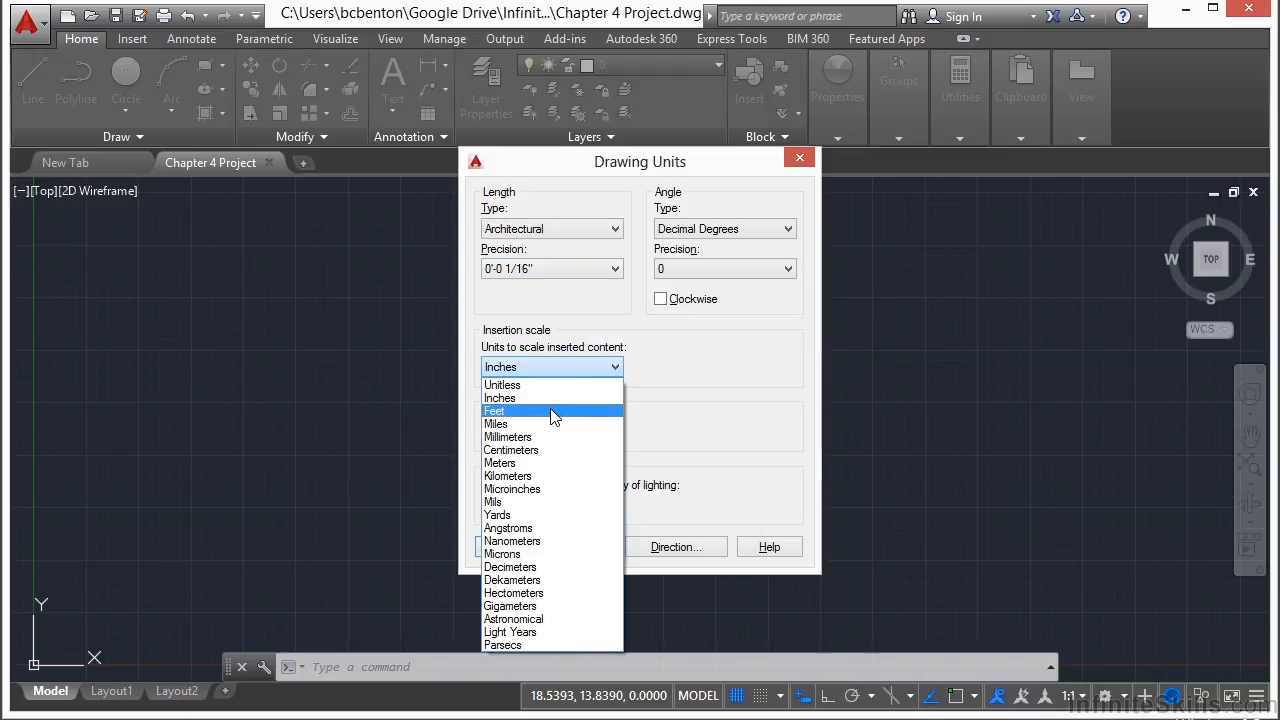
click(557, 389)
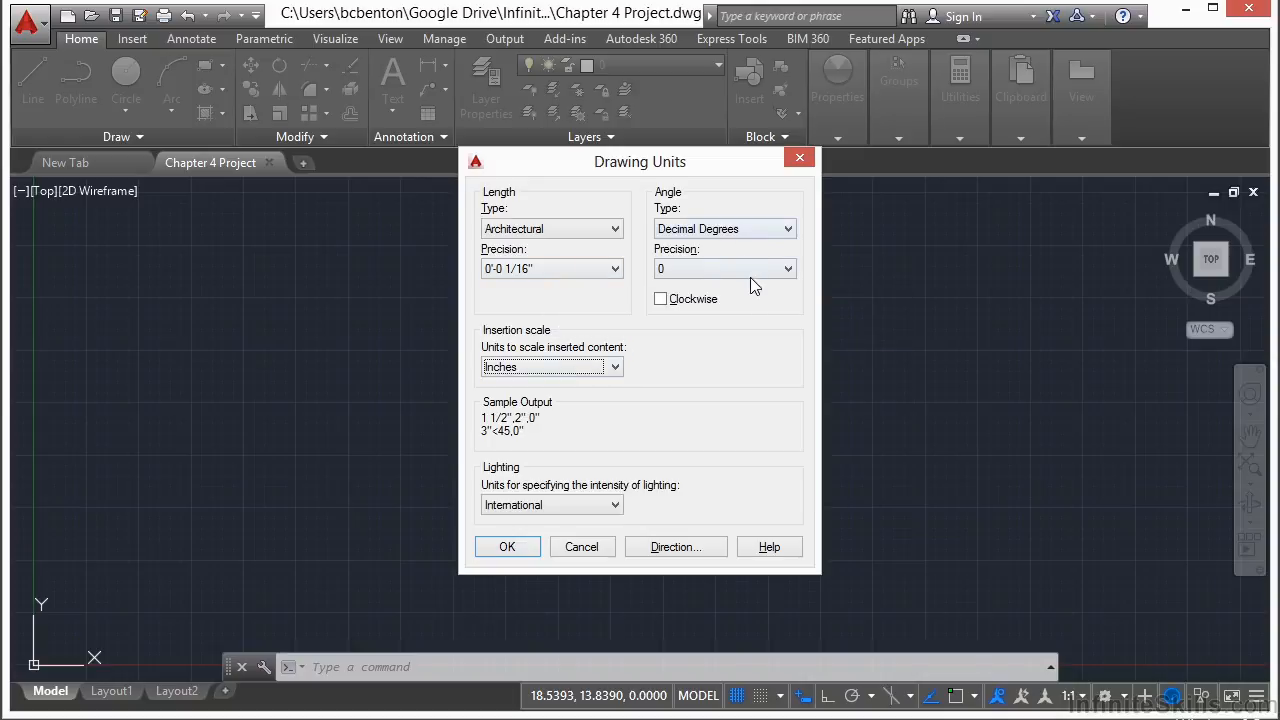
click(518, 550)
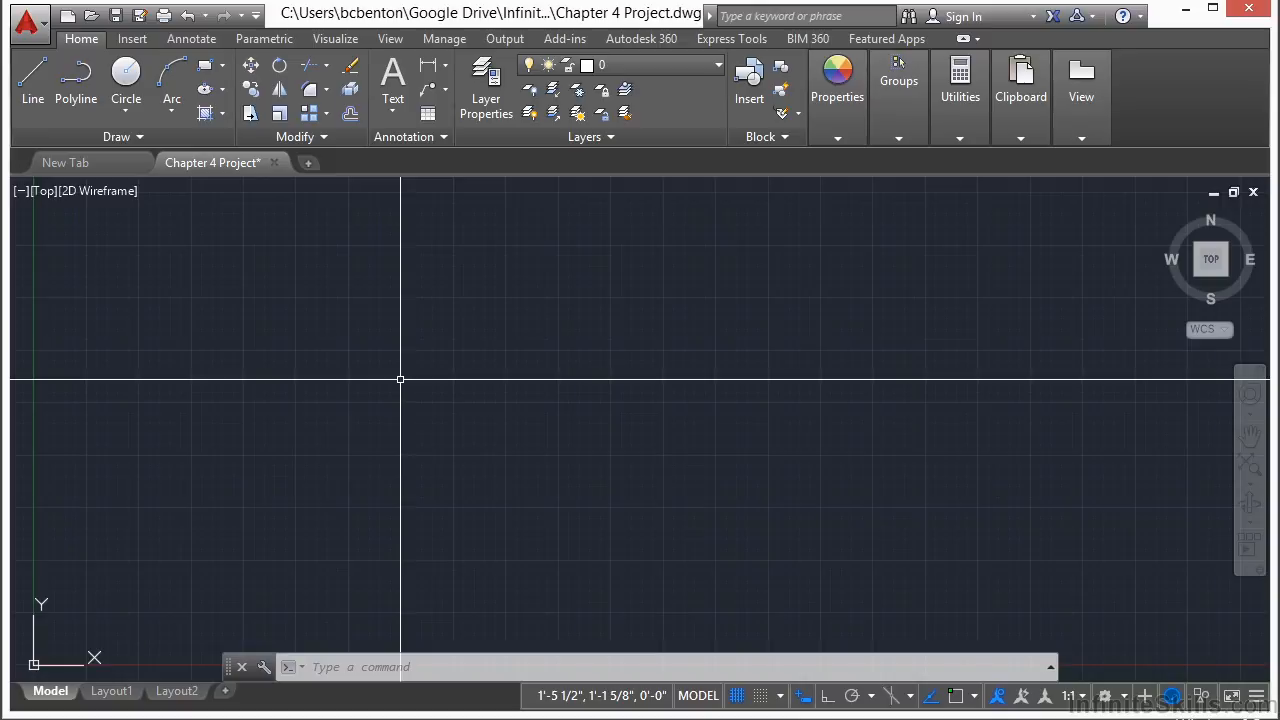
key(ctrl+s)
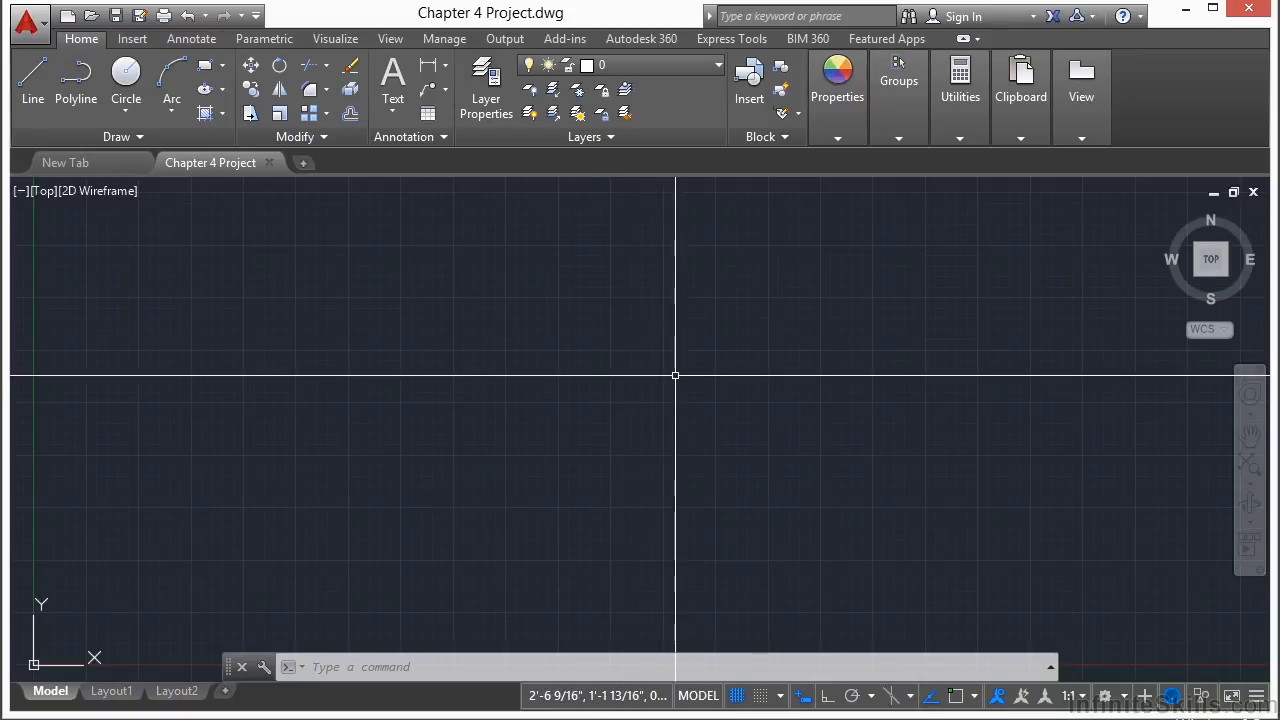
Step: Toggle the grid display off and back on
click(737, 696)
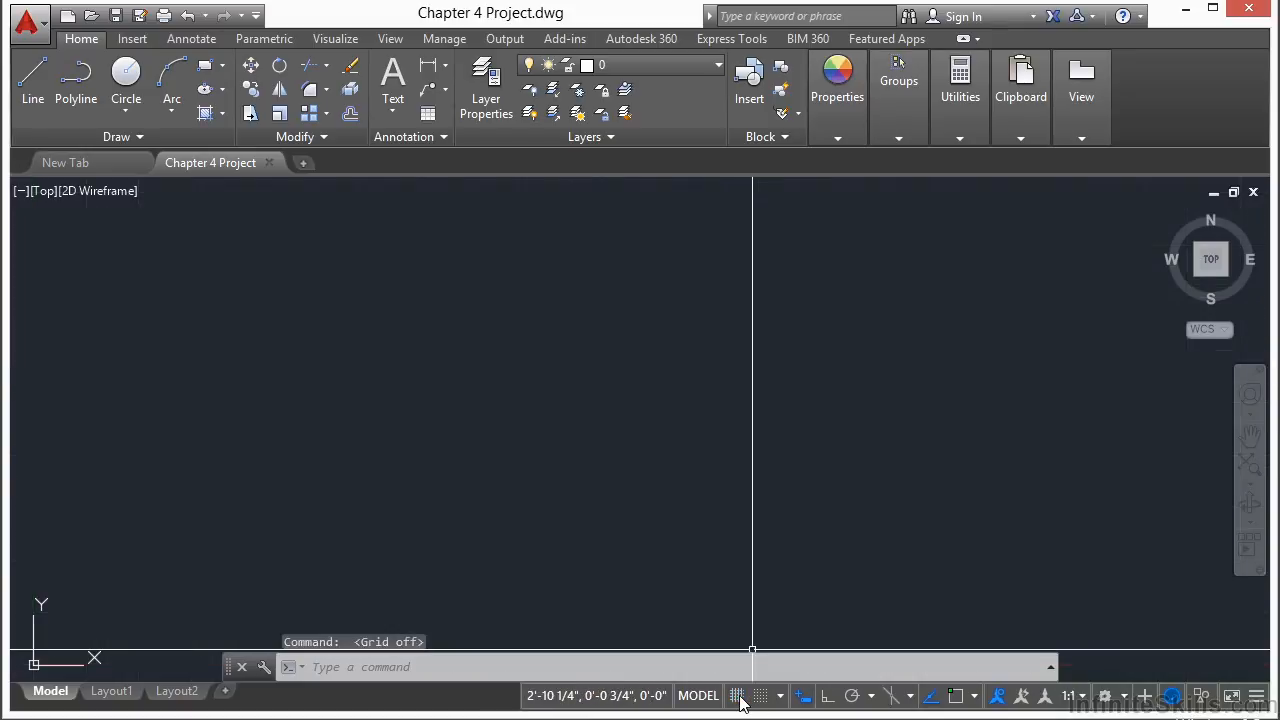
click(738, 697)
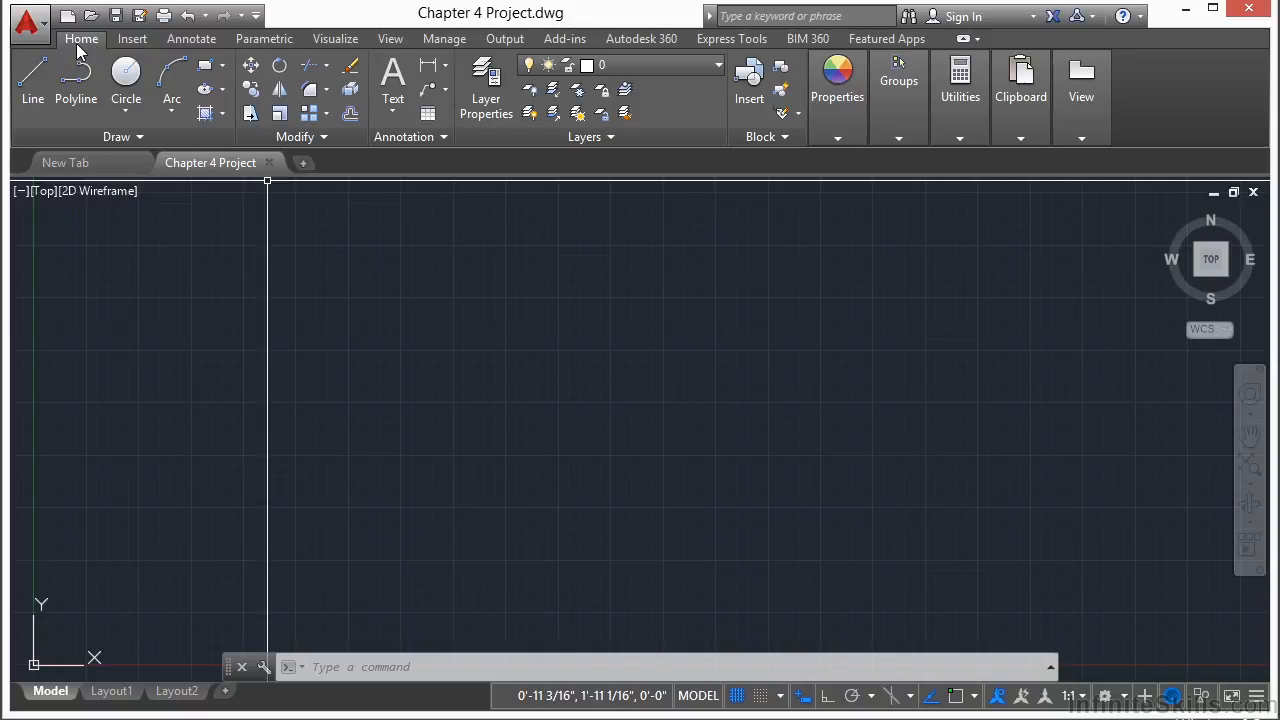
Step: Draw a rectangle about 12 by 7.5 inches with the Rectangle tool
click(204, 70)
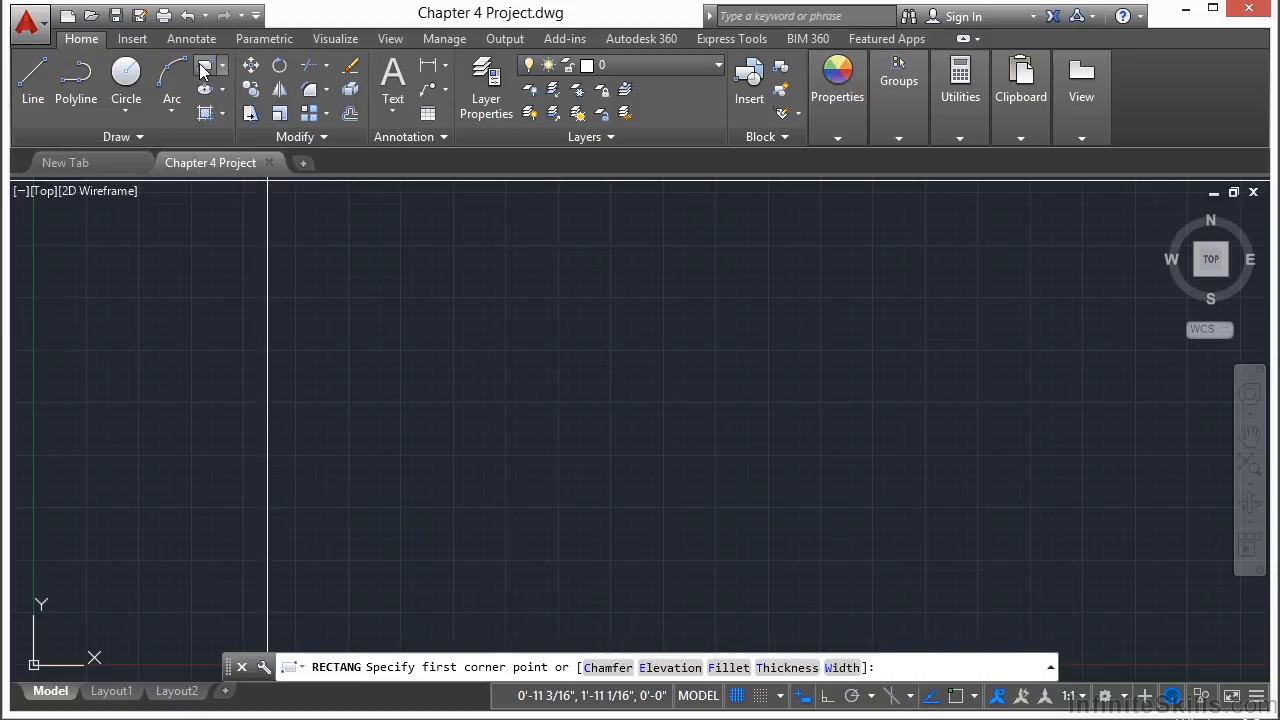
click(471, 271)
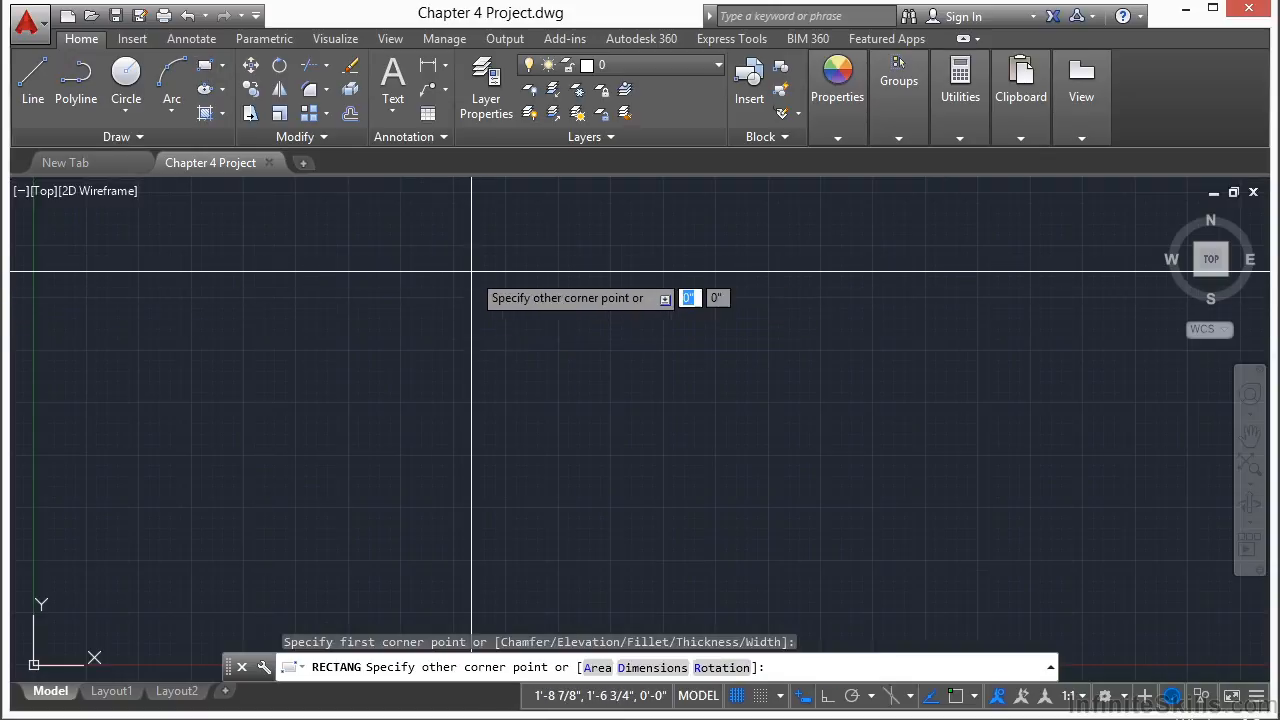
click(733, 427)
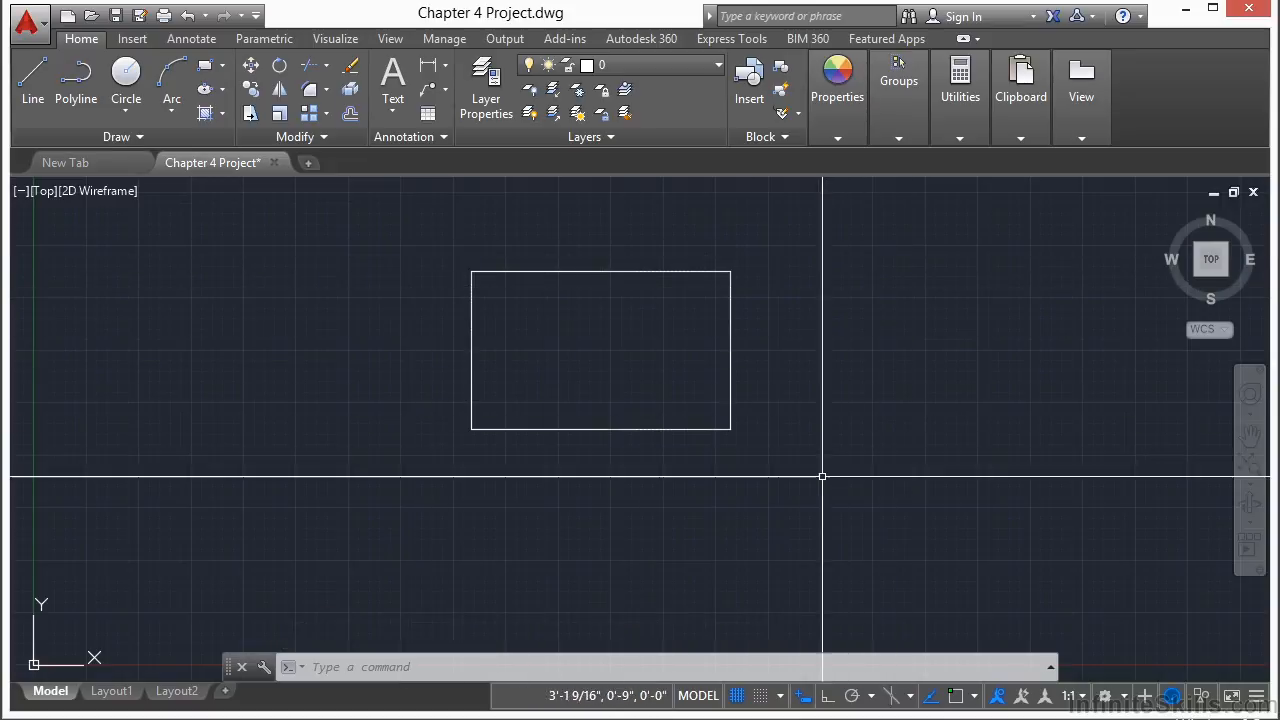
Step: Turn snap mode on and set the snap spacing to 10 inches in the drafting settings
click(762, 696)
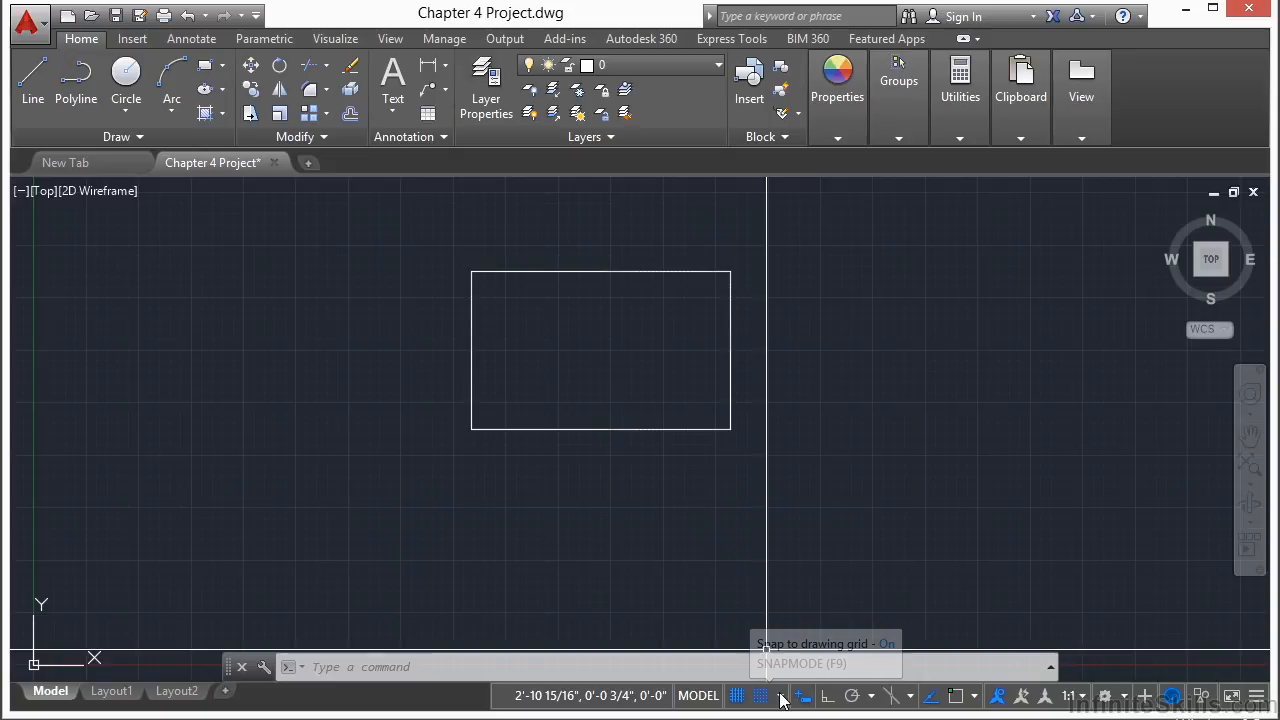
click(780, 697)
click(791, 669)
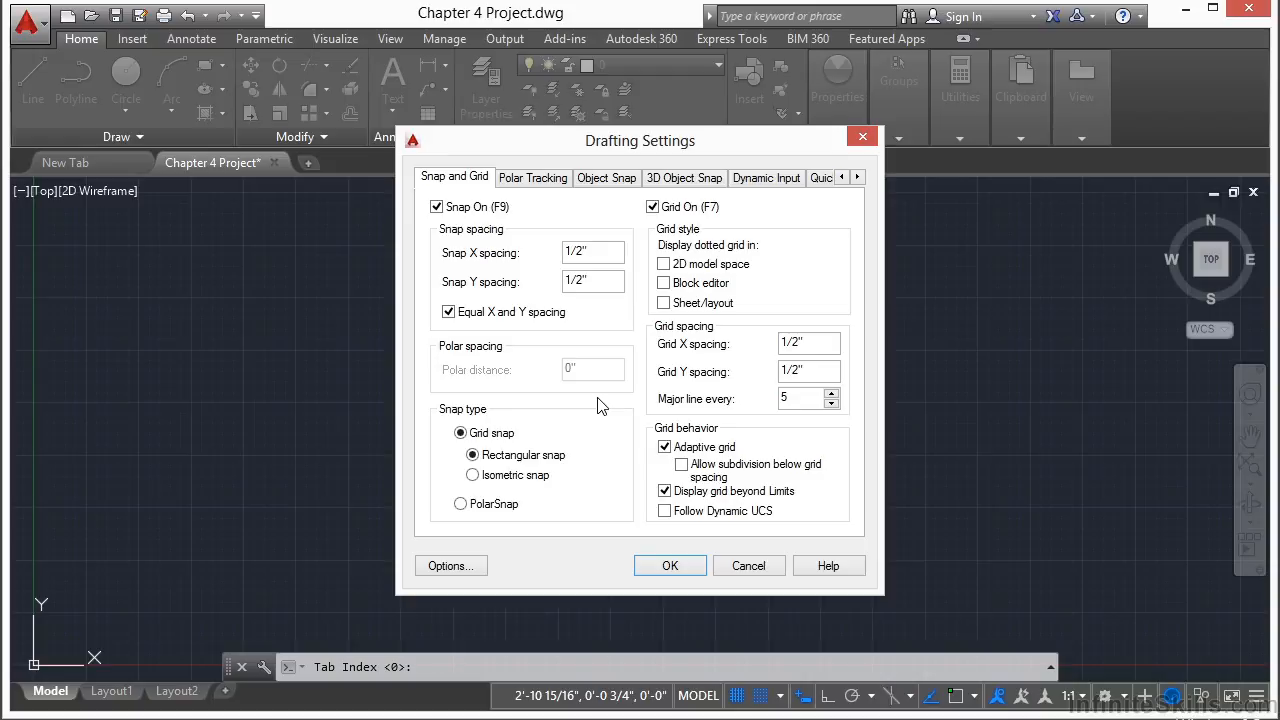
drag(686, 147, 677, 151)
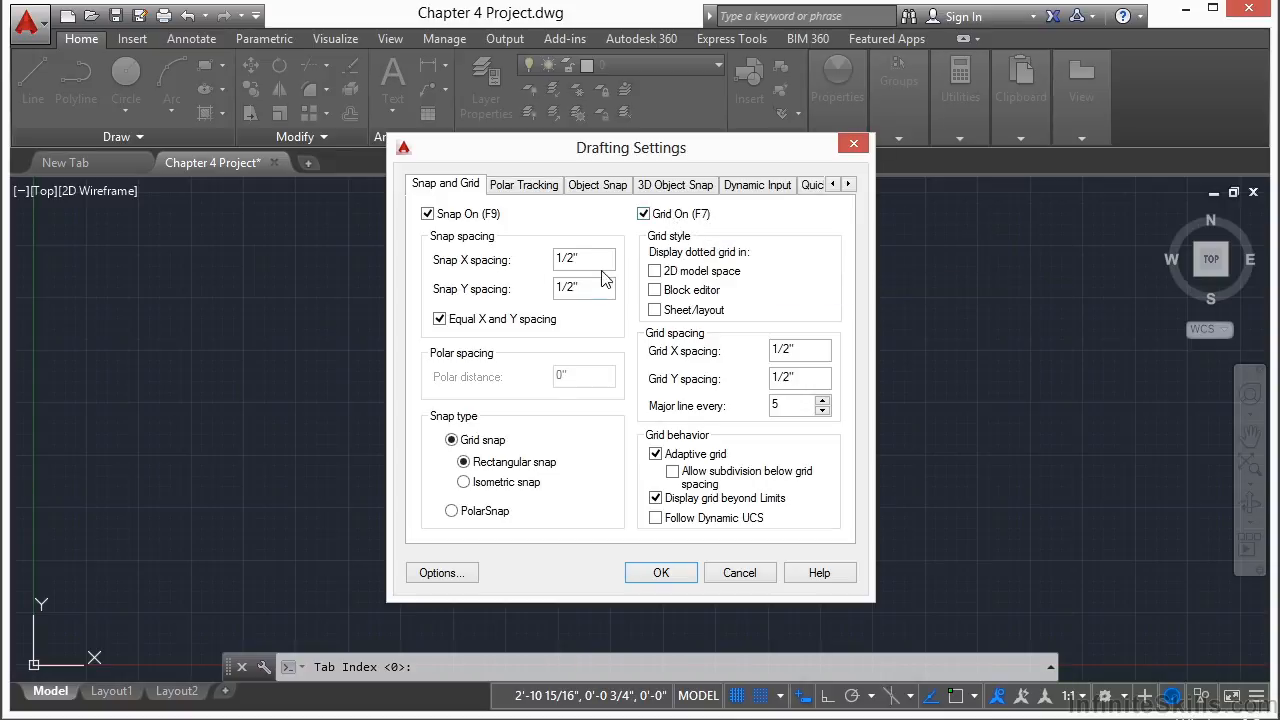
key(BackSpace)
key(BackSpace)
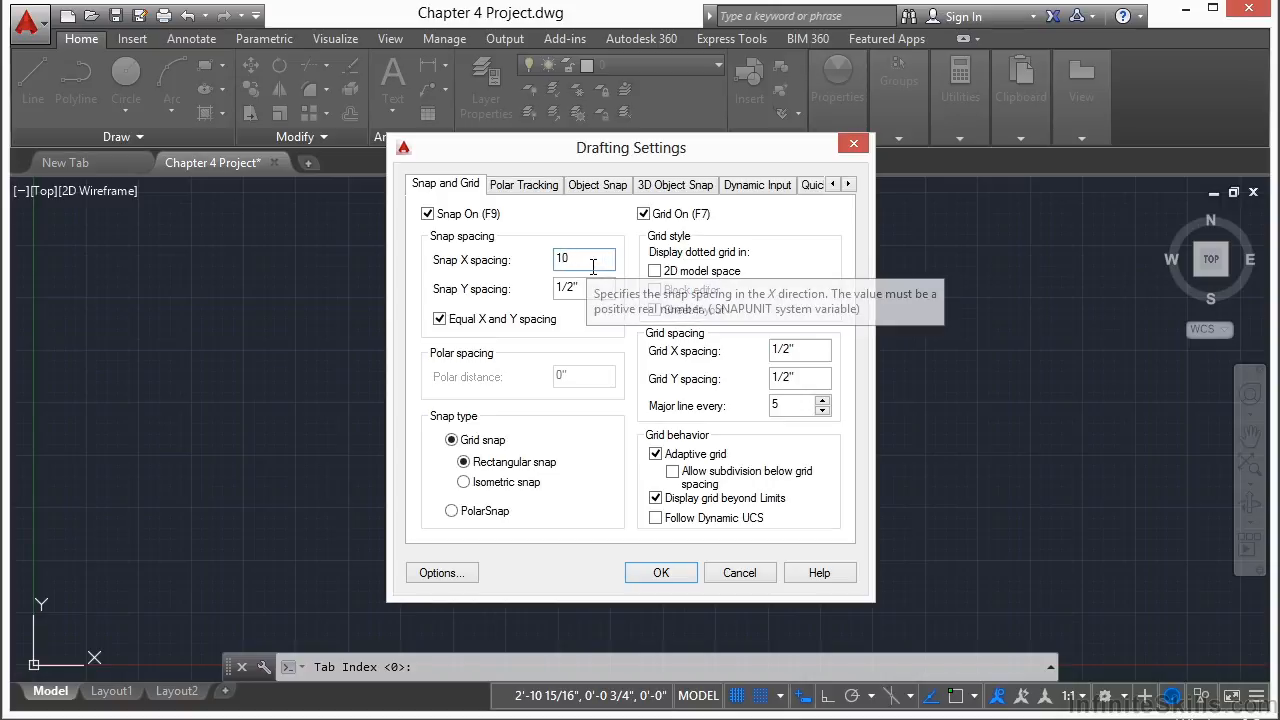
key(Return)
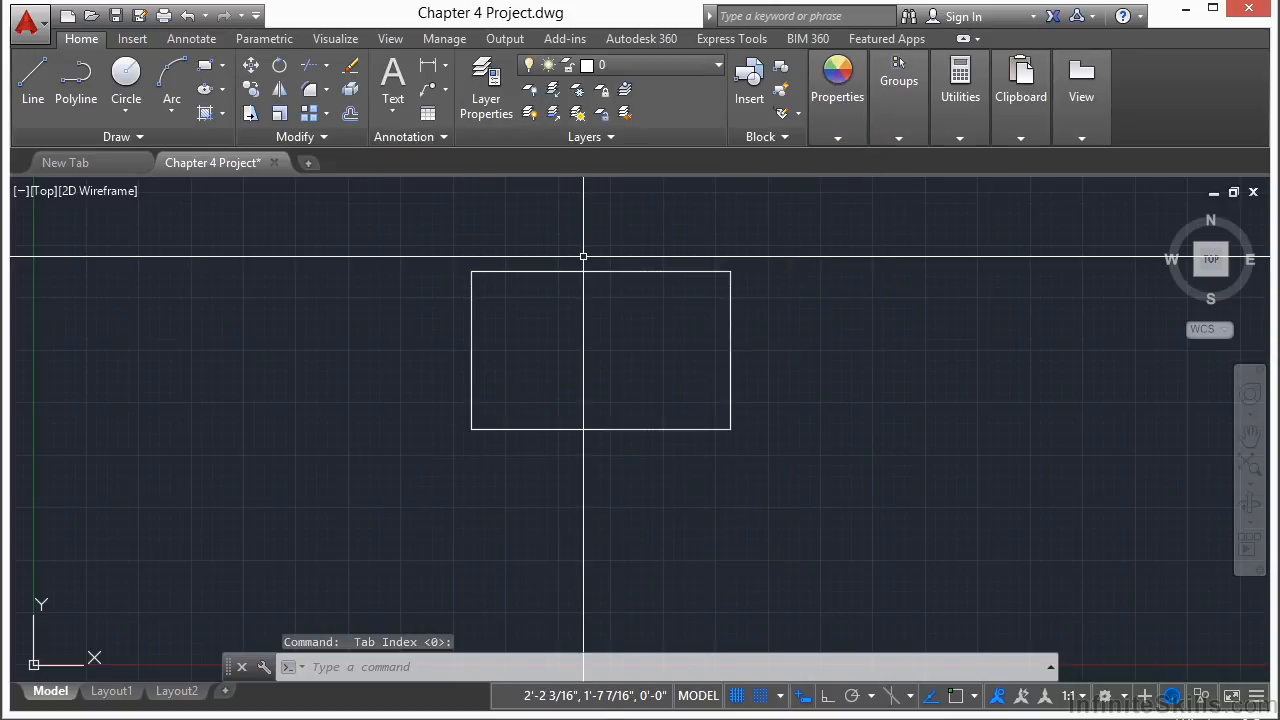
Step: Set the grid X and Y spacing to 10 inches in the snap and grid settings
text(os)
key(Return)
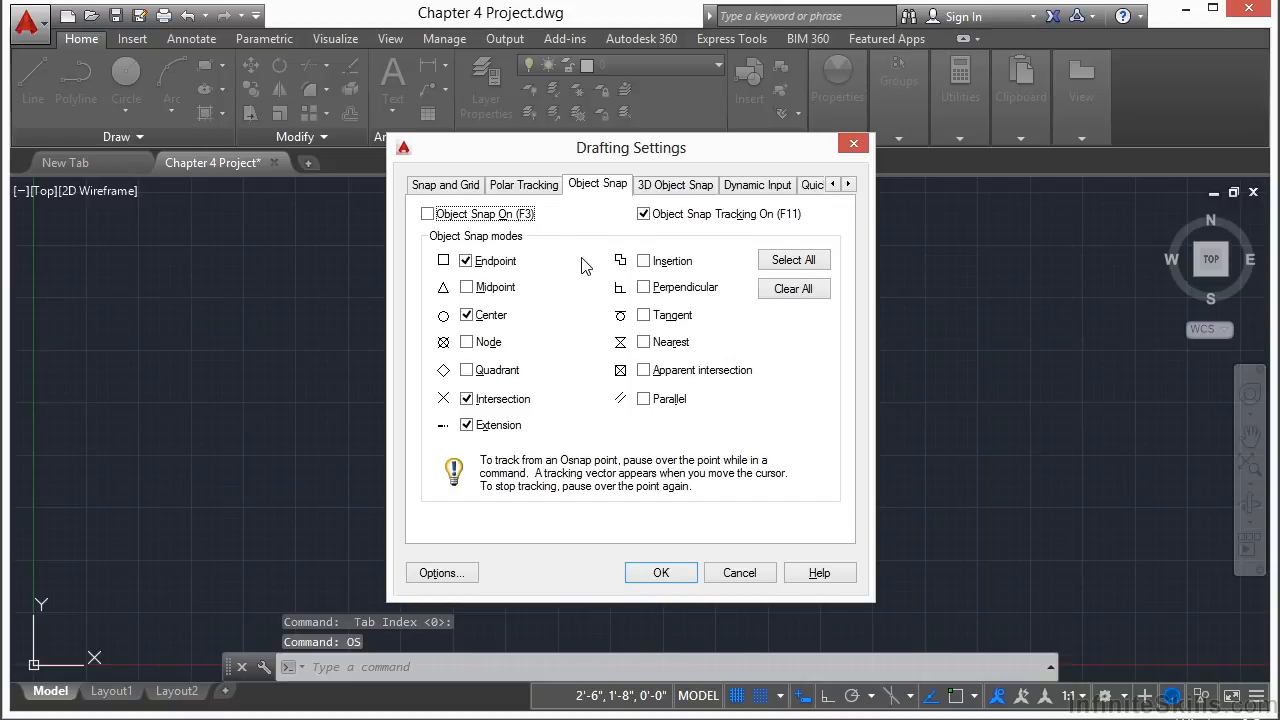
click(450, 186)
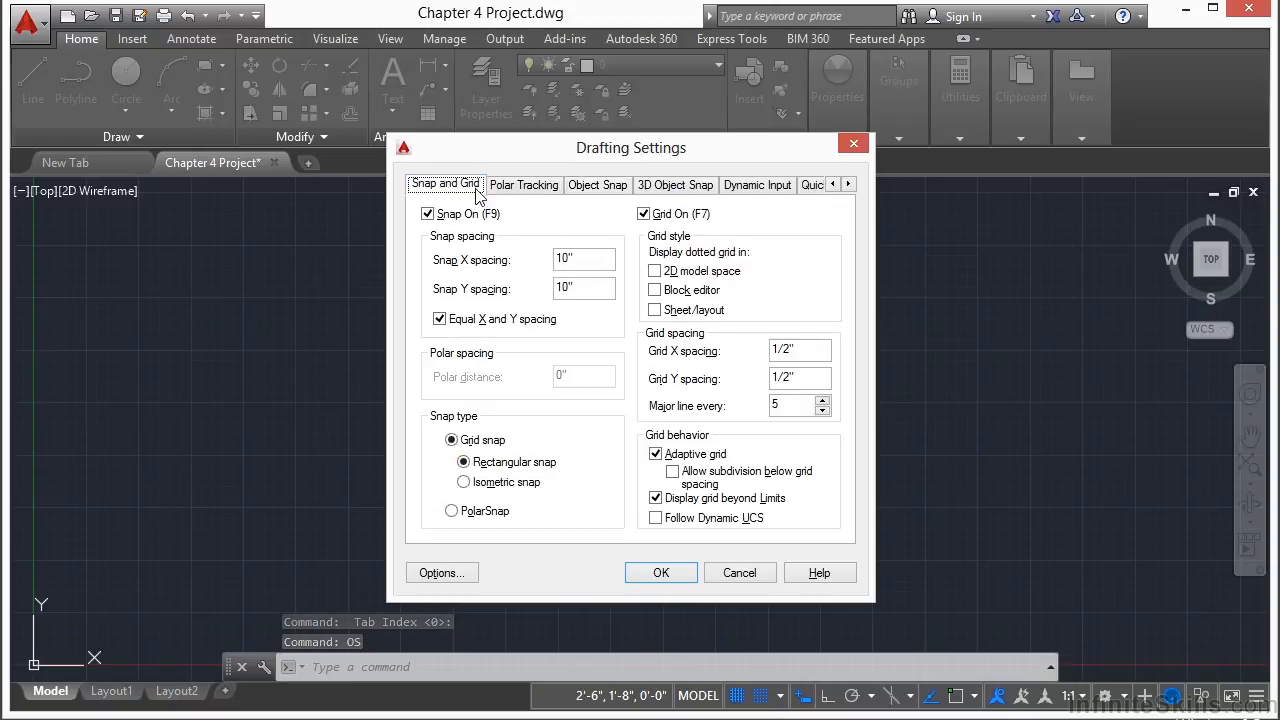
click(614, 262)
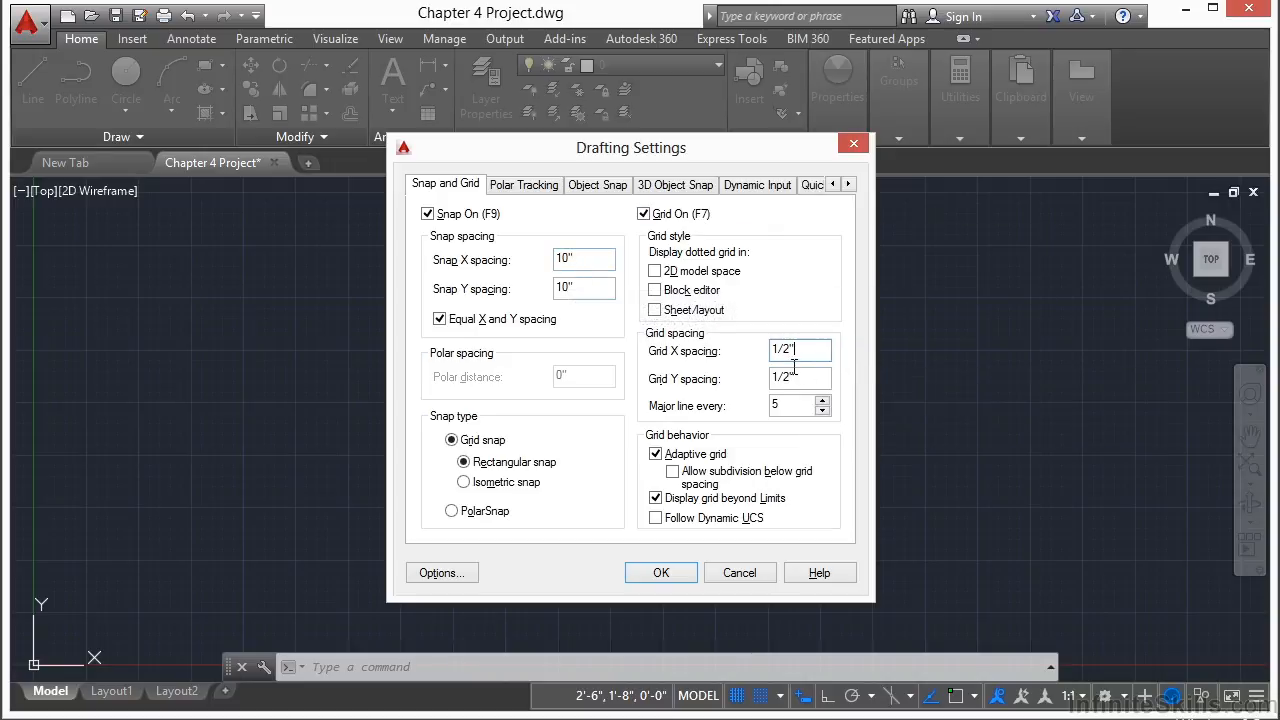
key(BackSpace)
key(BackSpace)
click(831, 380)
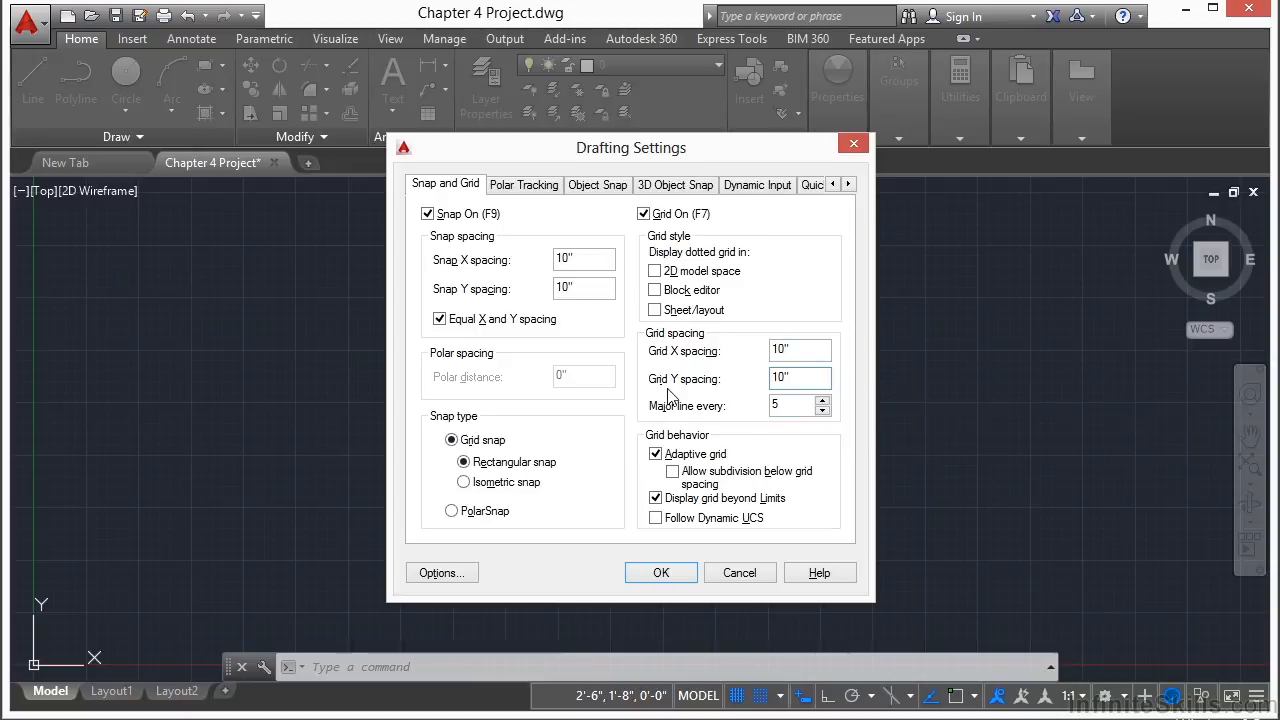
click(652, 574)
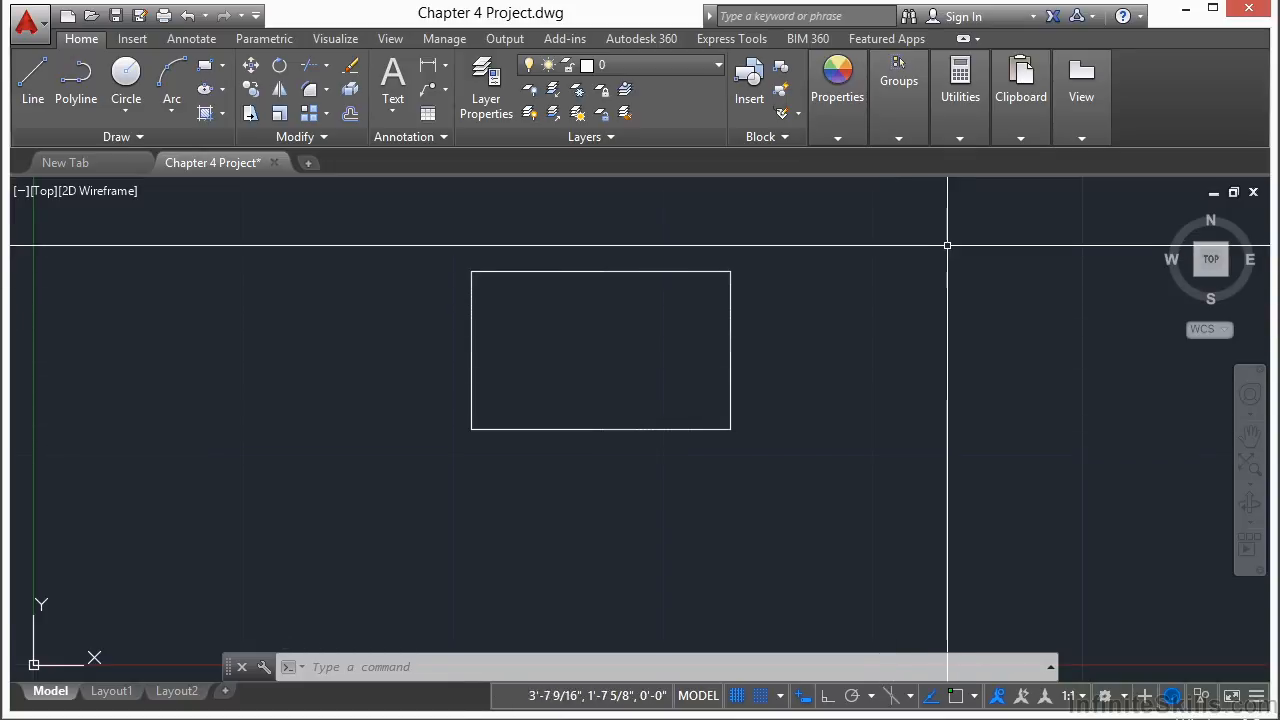
Step: Regenerate the entire drawing with the REGENALL command to allow further zooming
scroll(846, 352, down, 5)
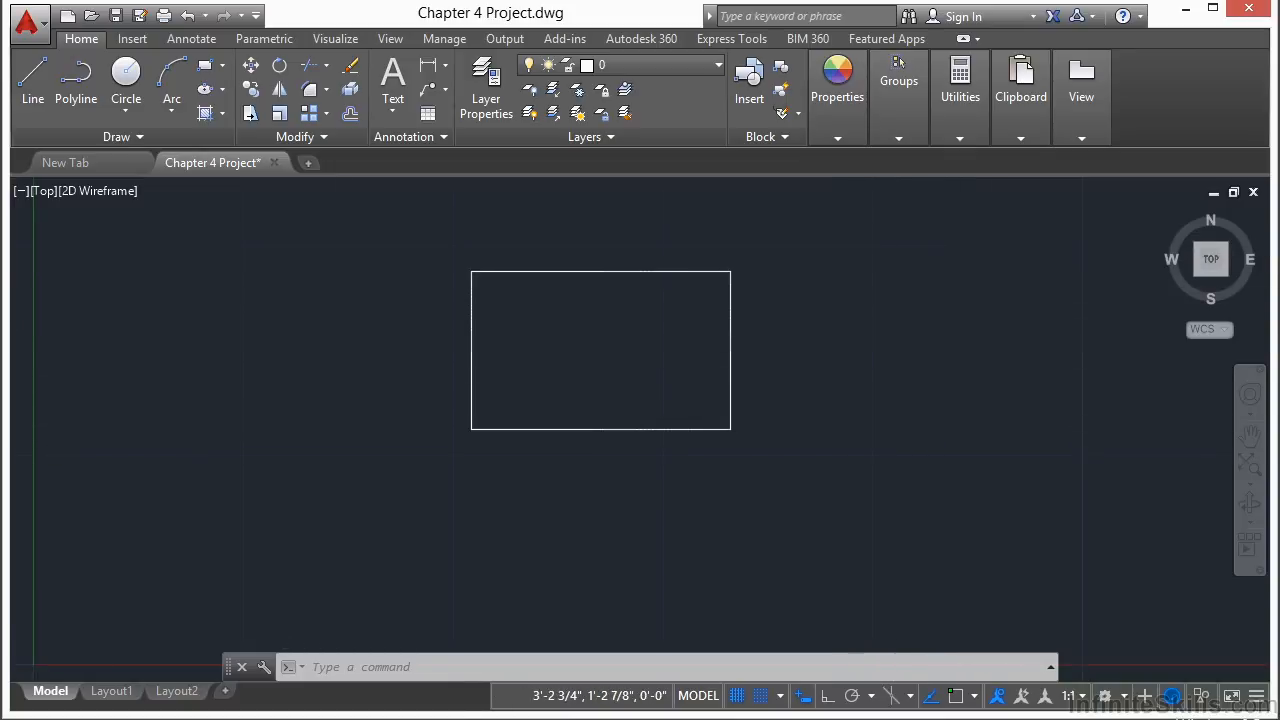
middle_drag(846, 352, 580, 446)
scroll(846, 352, up, 4)
scroll(846, 350, down, 5)
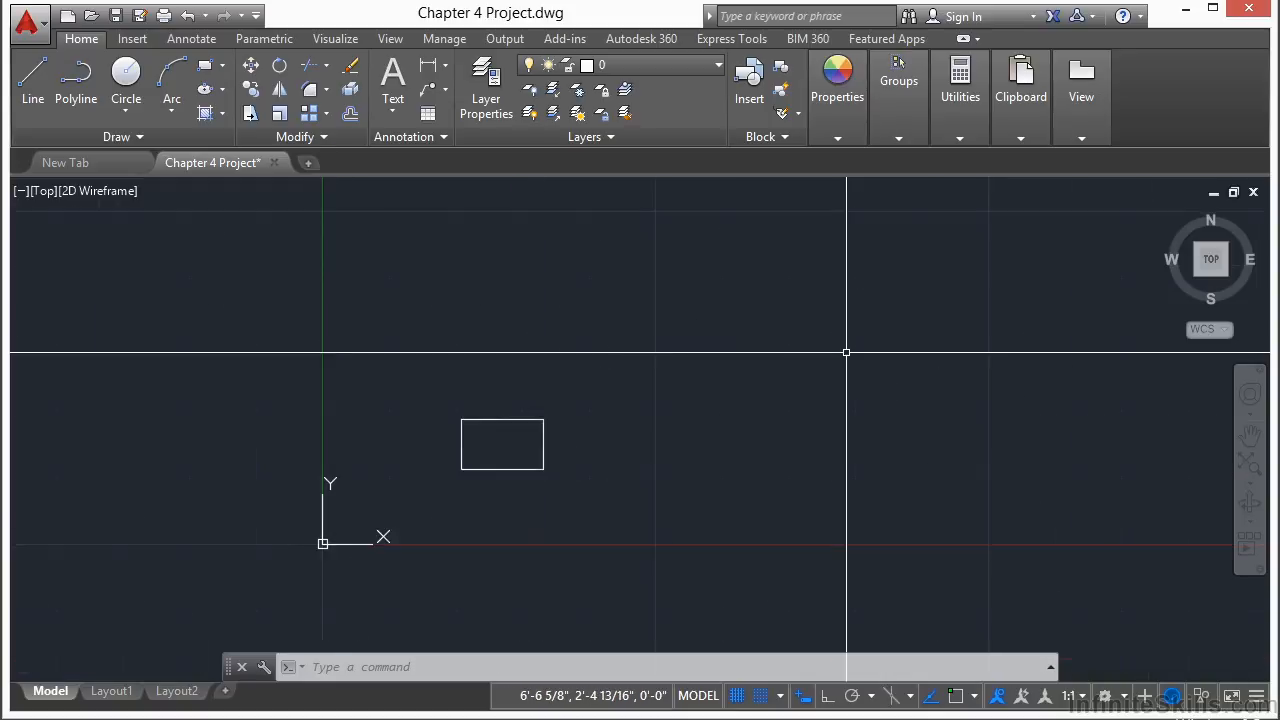
scroll(428, 471, up, 6)
scroll(535, 411, down, 6)
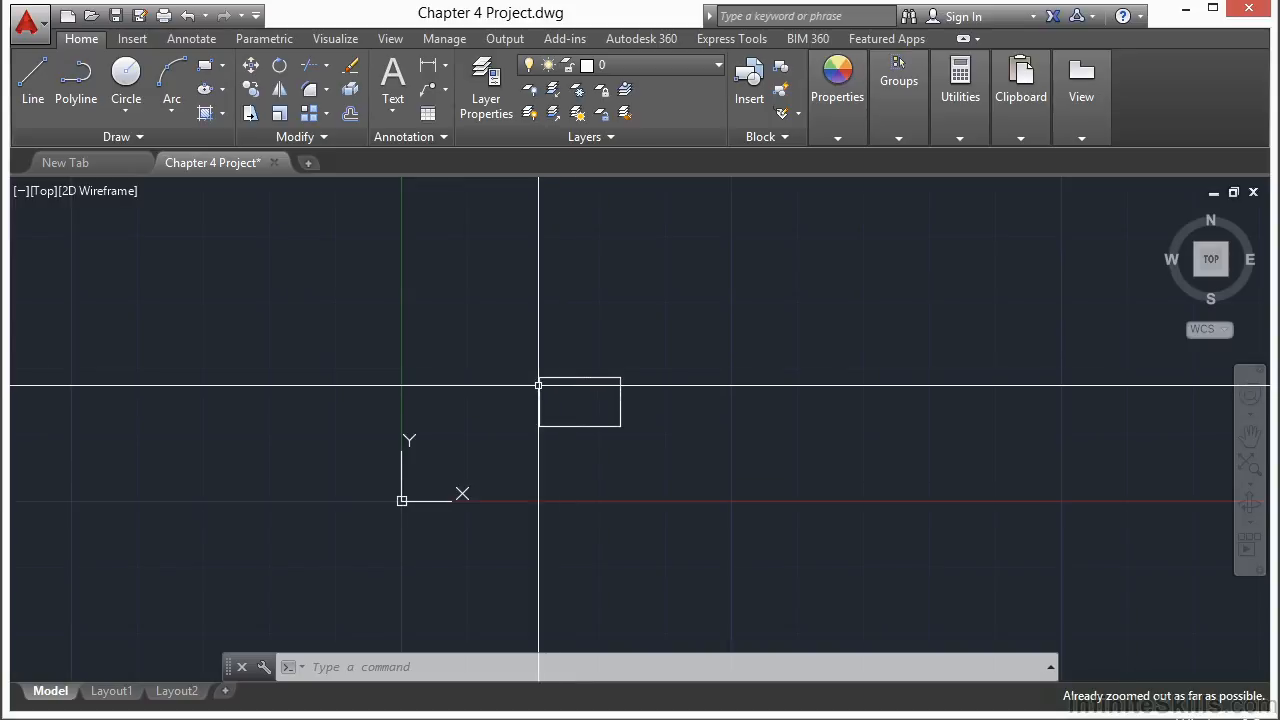
scroll(446, 394, up, 2)
scroll(448, 400, down, 2)
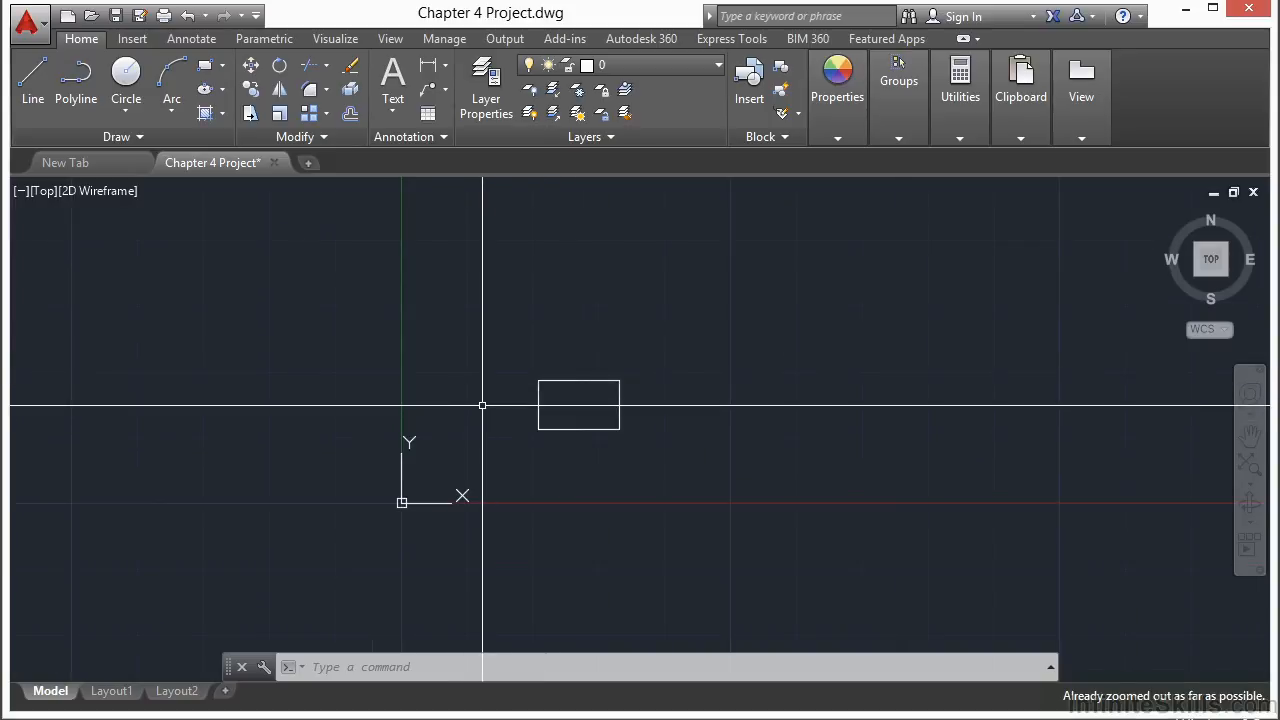
scroll(487, 408, up, 2)
mouse_move(487, 408)
middle_down()
mouse_move(678, 380)
mouse_move(343, 371)
mouse_move(563, 397)
mouse_move(706, 380)
mouse_move(497, 433)
mouse_move(531, 423)
mouse_move(496, 418)
mouse_move(509, 420)
middle_up()
scroll(700, 385, down, 2)
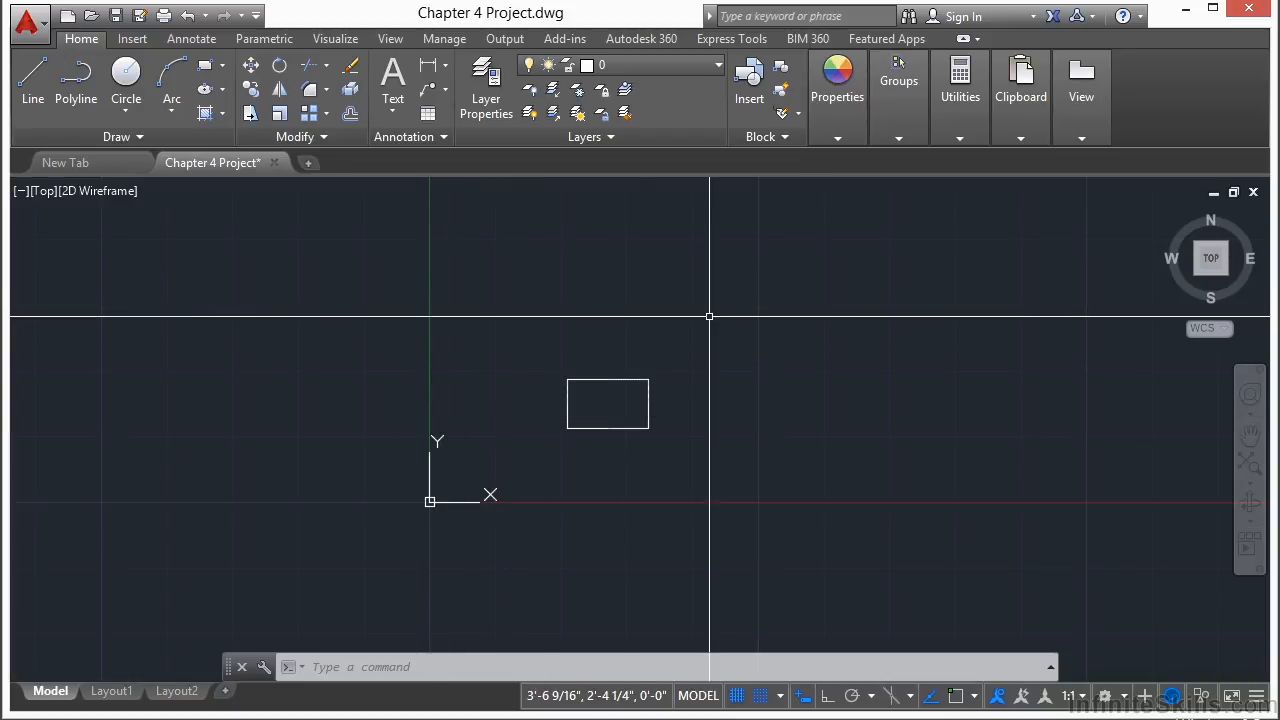
text(rea)
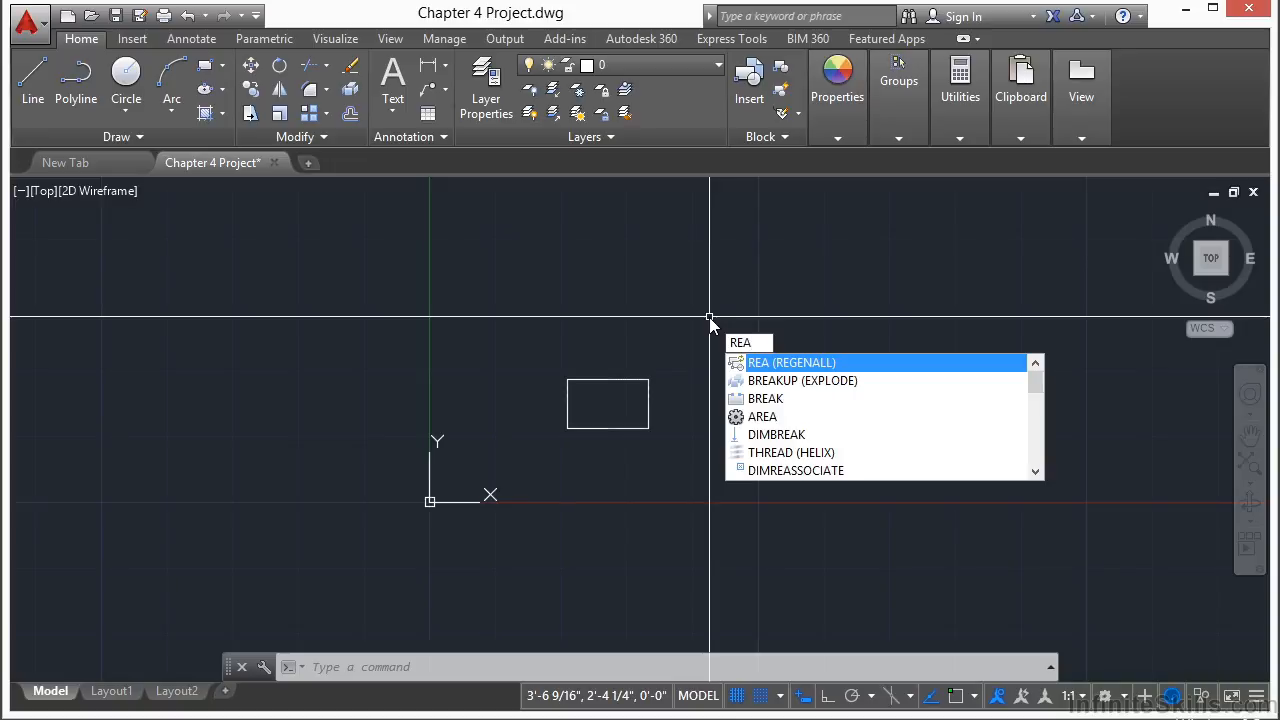
key(Return)
Step: Erase the rectangle
scroll(466, 429, down, 4)
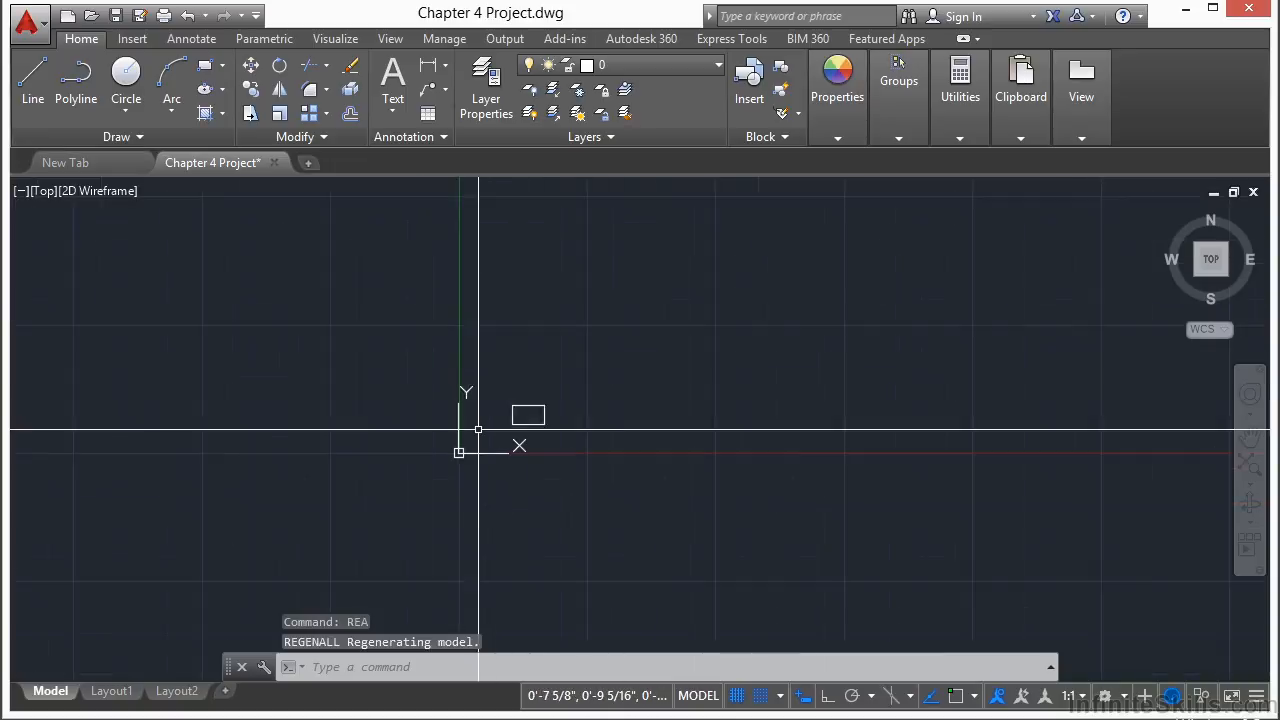
scroll(481, 418, up, 2)
scroll(481, 418, down, 1)
scroll(481, 418, up, 1)
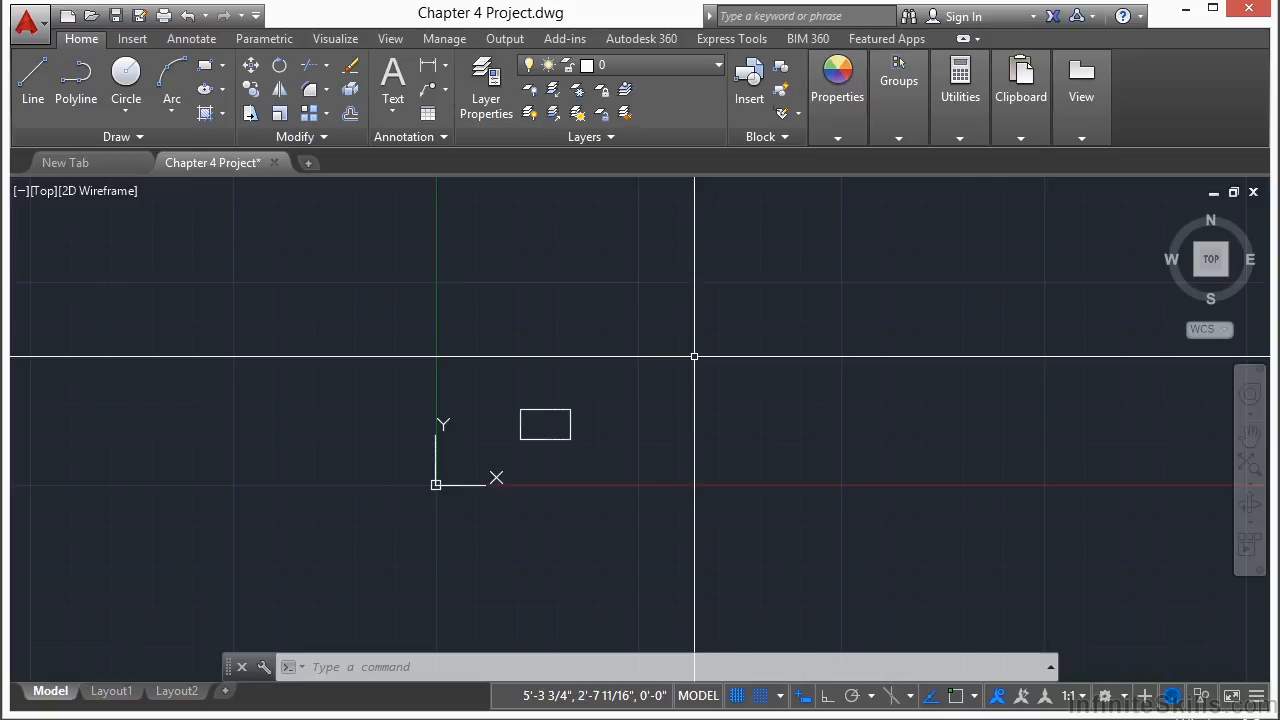
scroll(580, 422, up, 2)
click(543, 403)
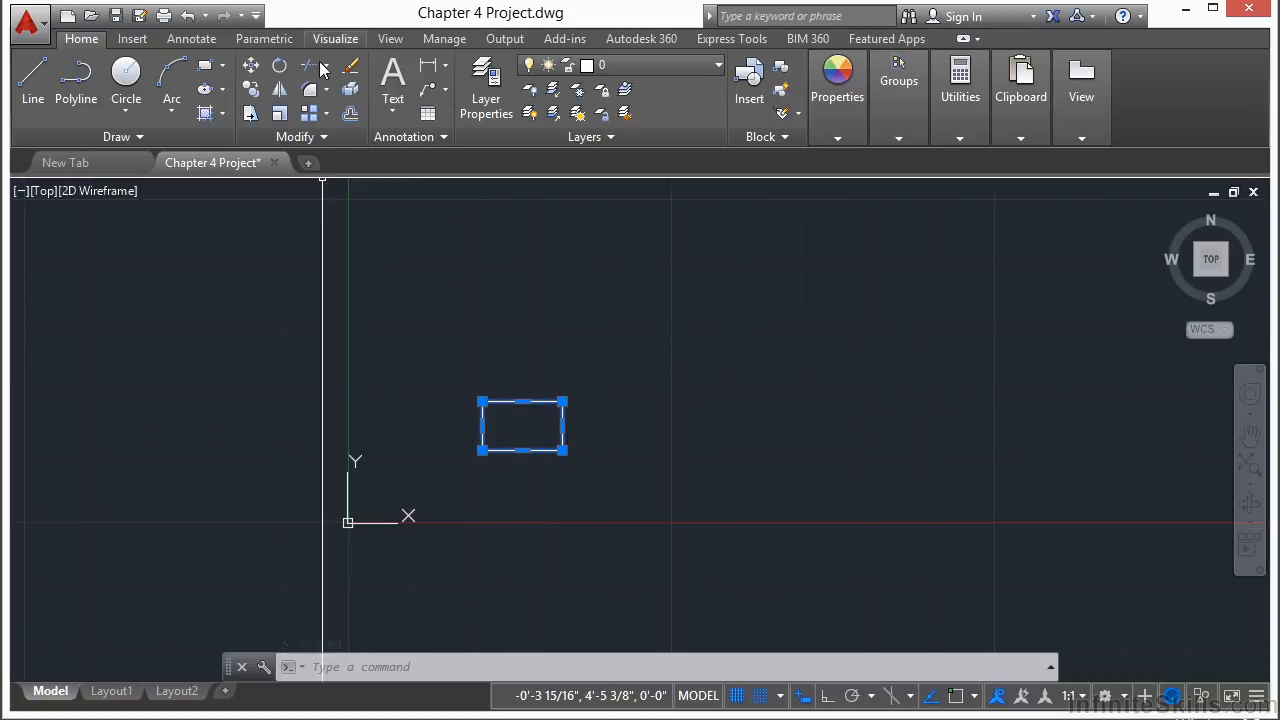
click(352, 70)
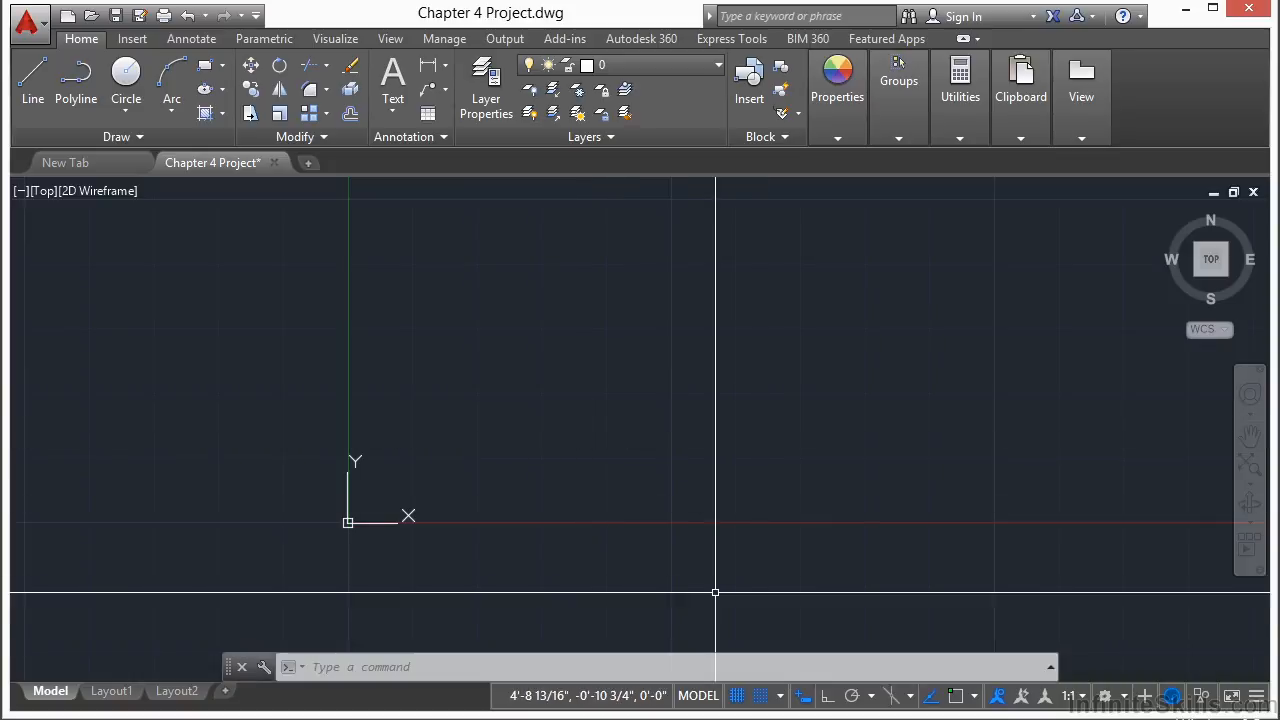
Step: Draw a closed right triangle with legs about 4'-2" long using the Line tool, snapping to grid points
mouse_move(573, 386)
middle_down()
mouse_move(475, 432)
mouse_move(409, 429)
middle_up()
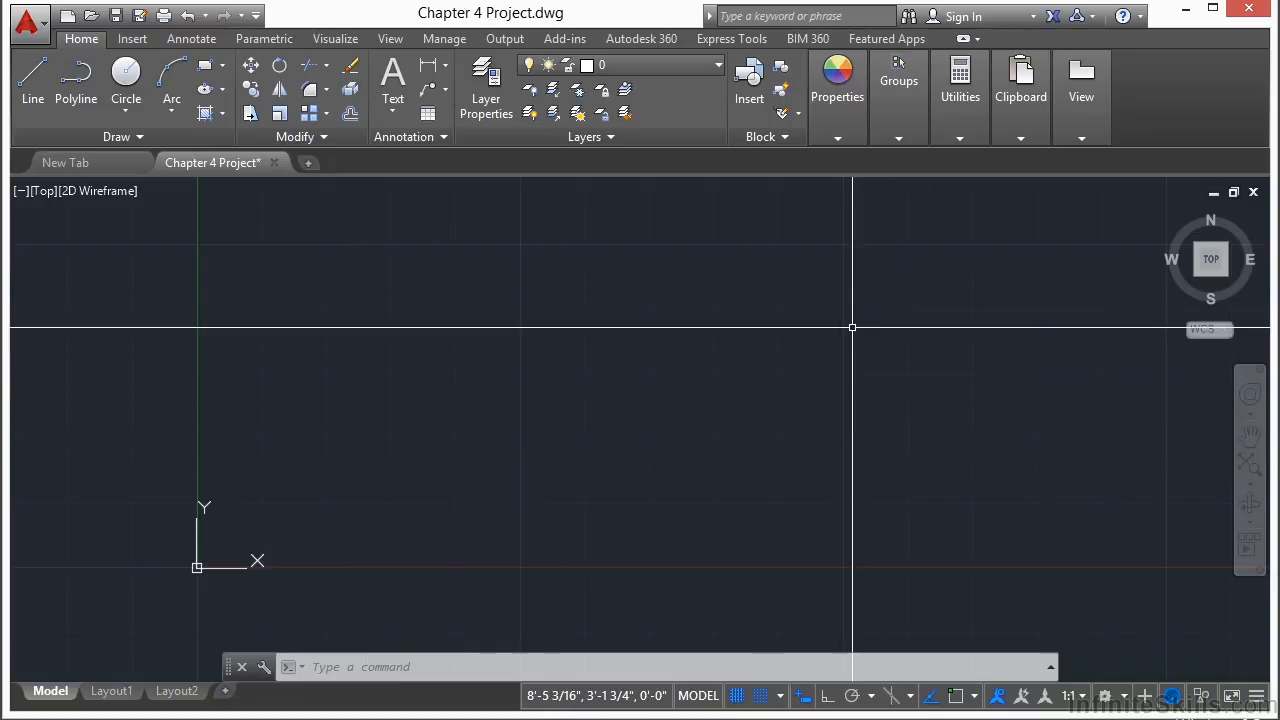
middle_drag(937, 420, 879, 398)
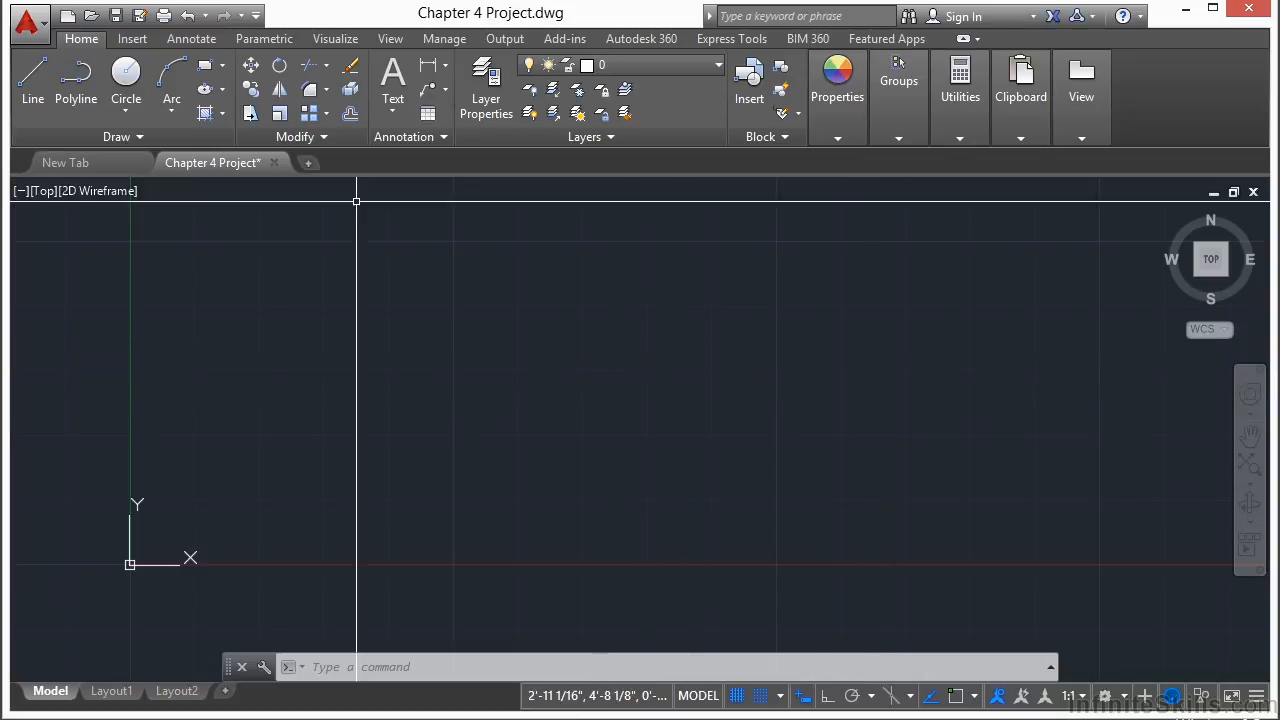
click(31, 93)
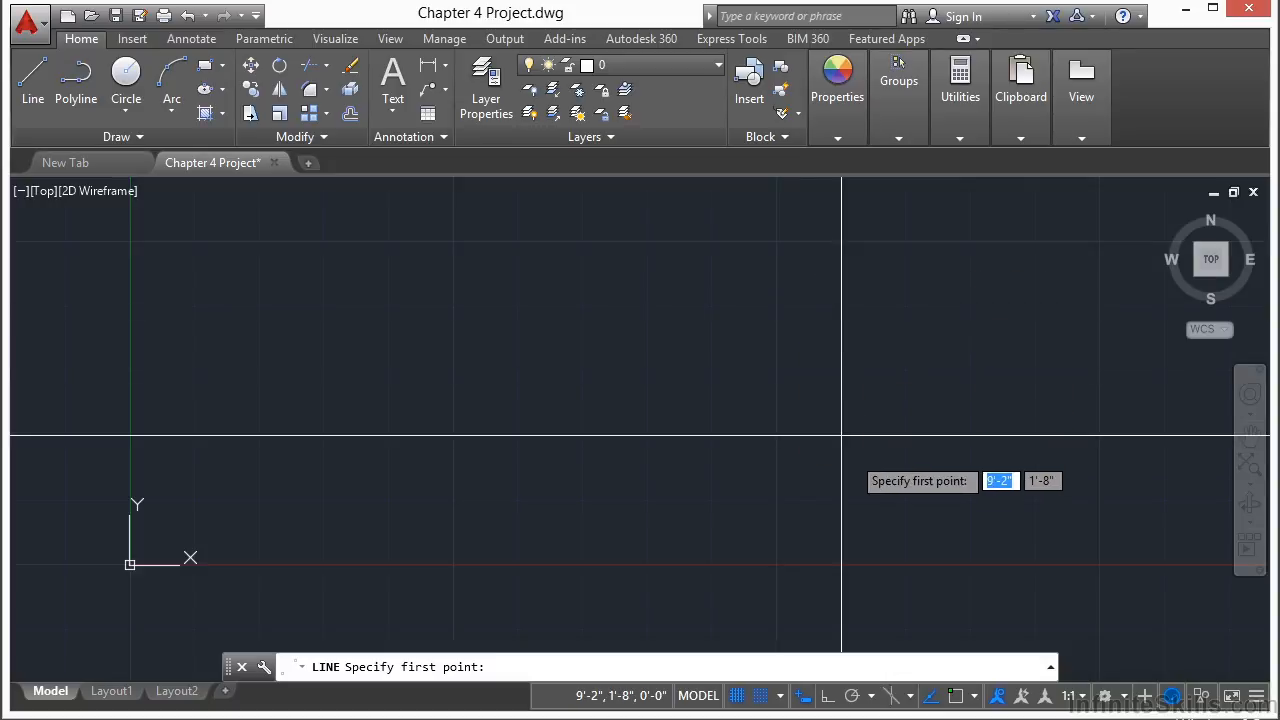
click(777, 241)
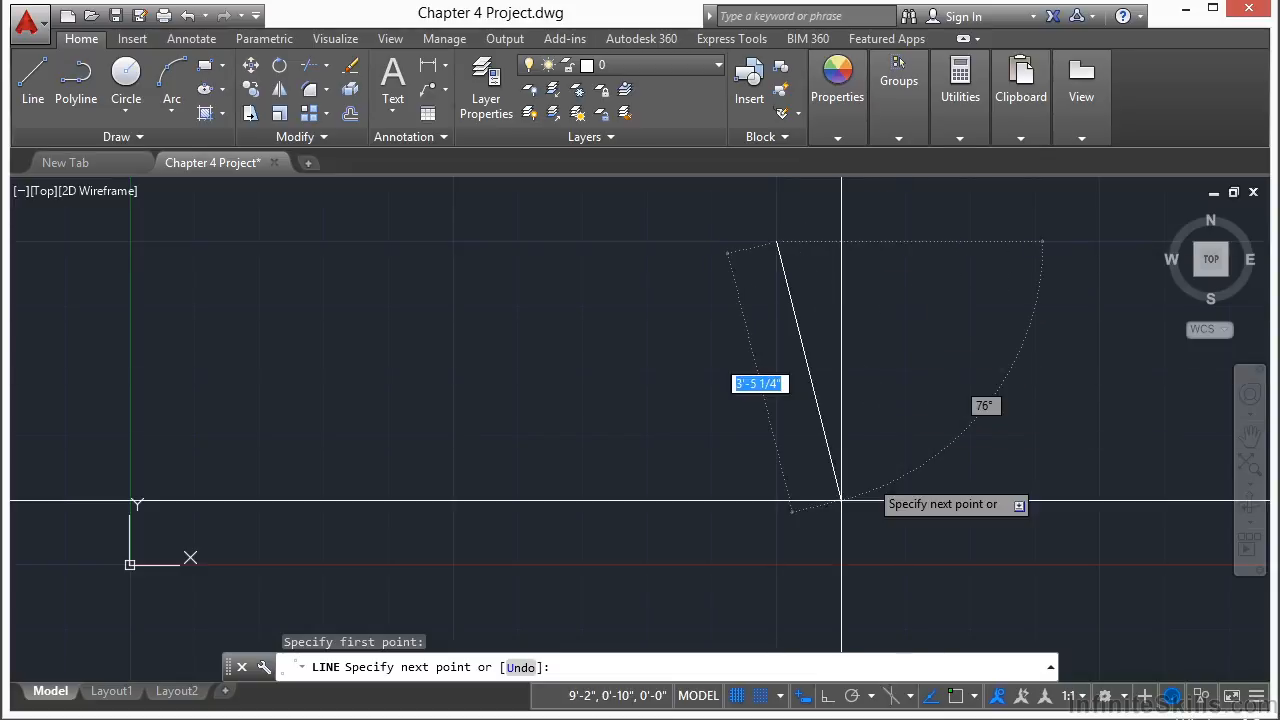
click(777, 565)
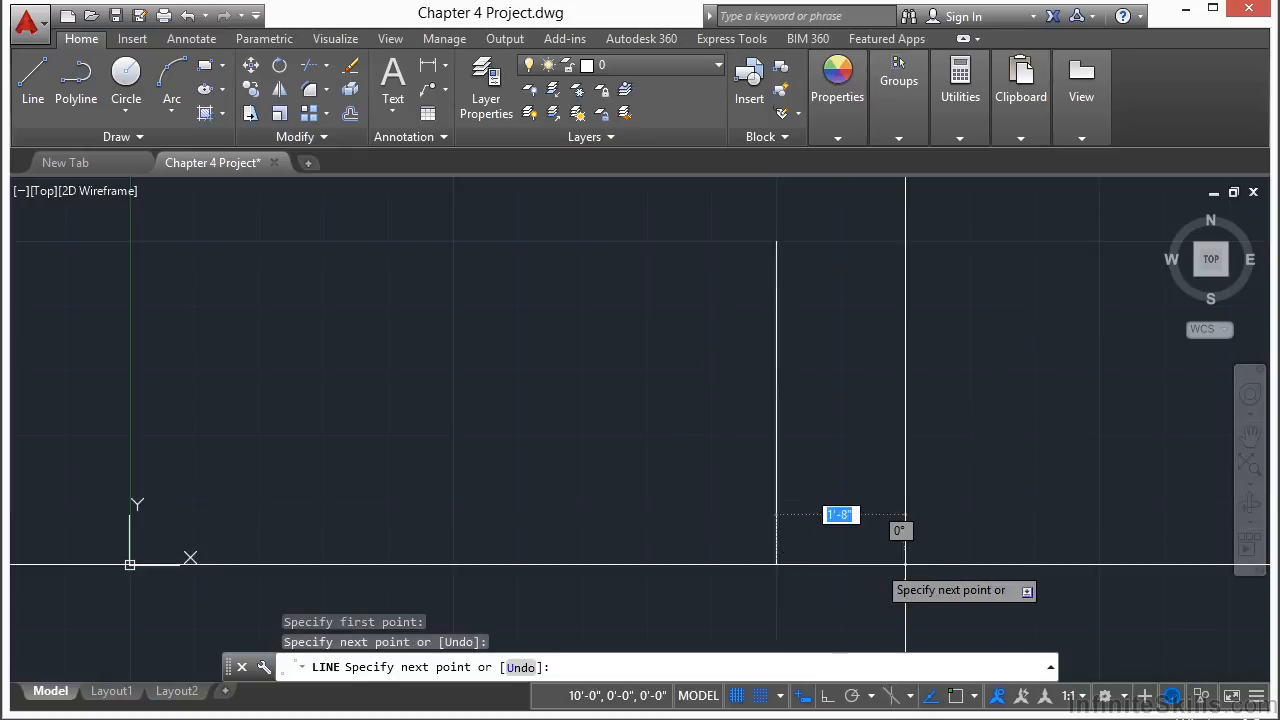
click(1099, 565)
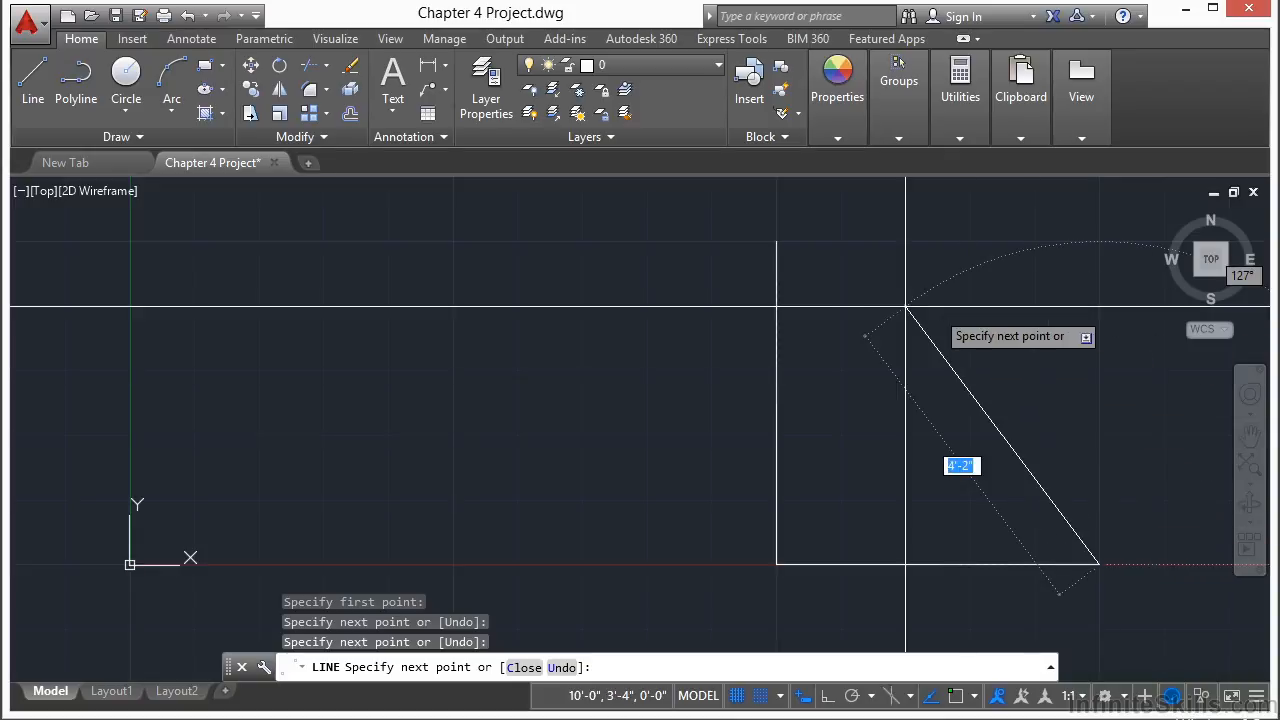
click(777, 242)
key(Return)
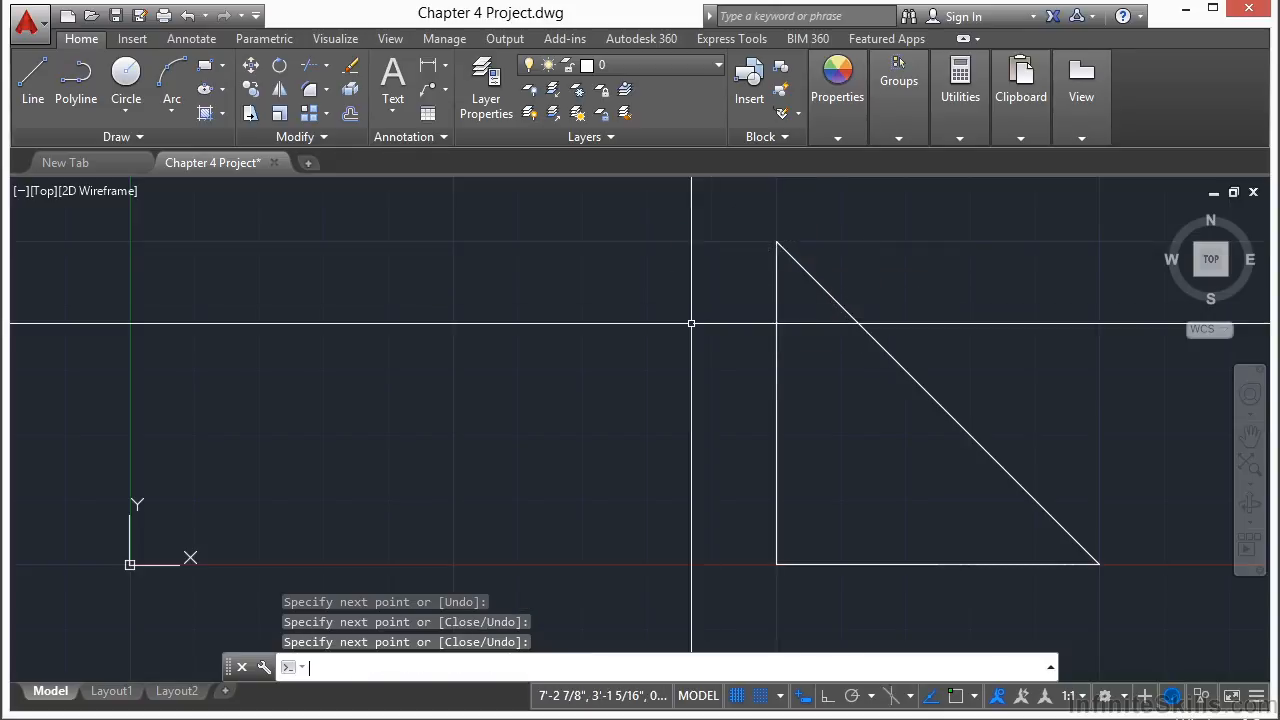
Step: Draw a second closed triangle with a 1'-8" base and about 4'-2" height using the LINE command
scroll(550, 361, down, 4)
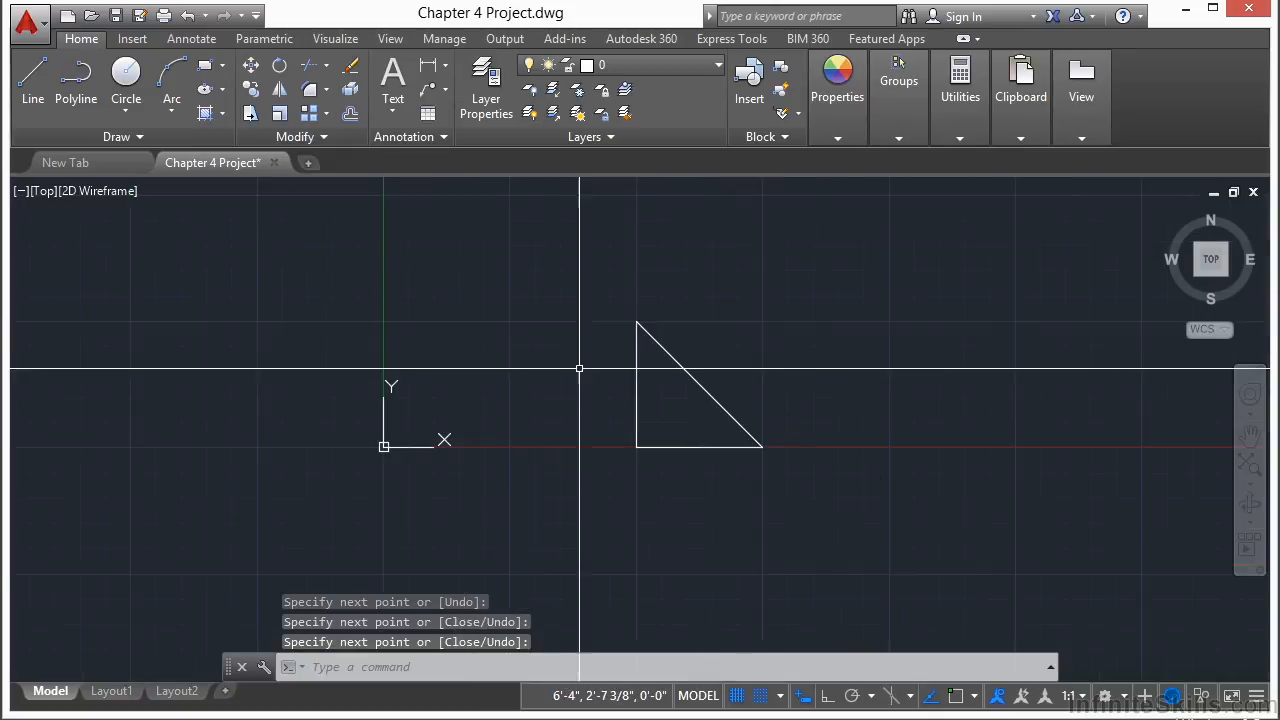
middle_drag(791, 389, 637, 392)
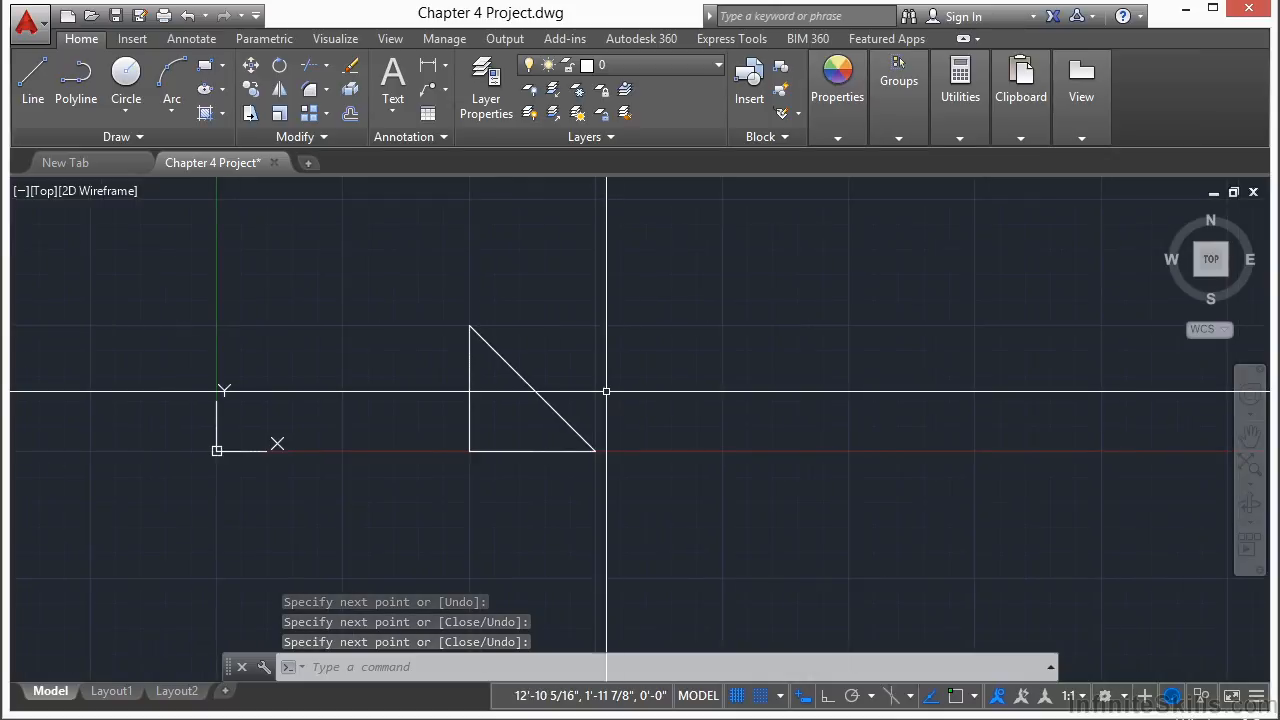
scroll(648, 390, up, 2)
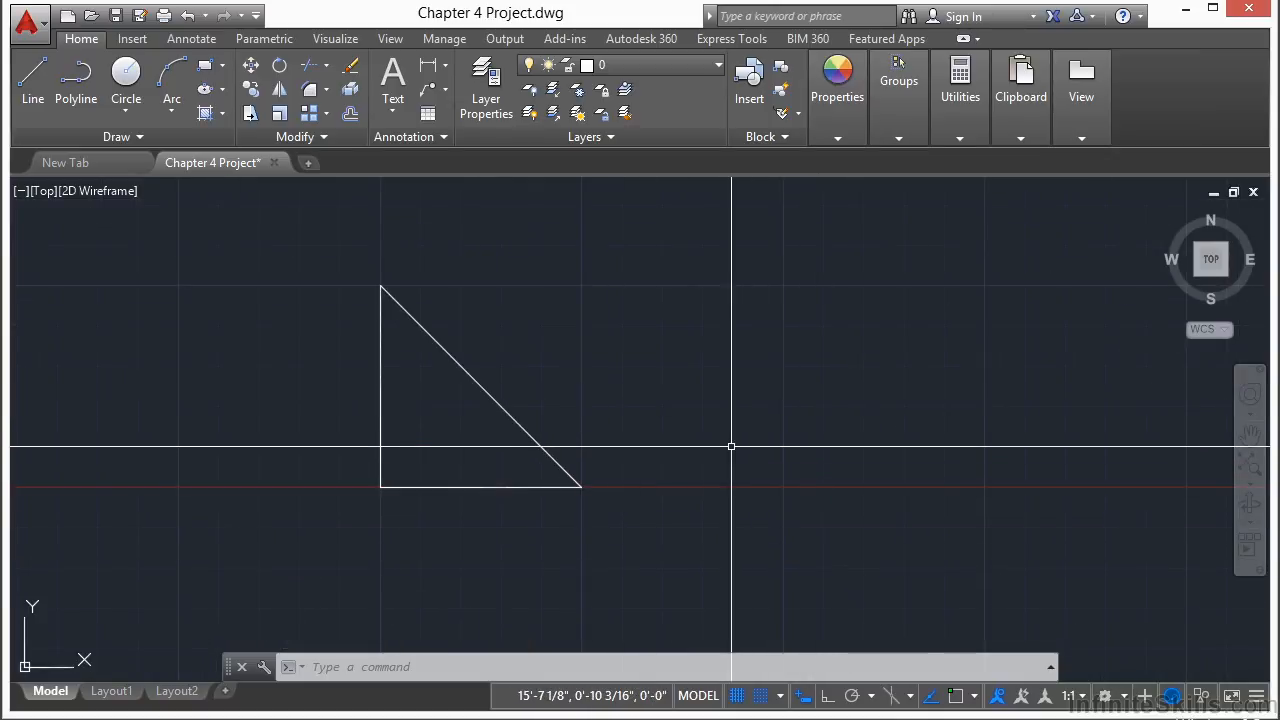
text(L)
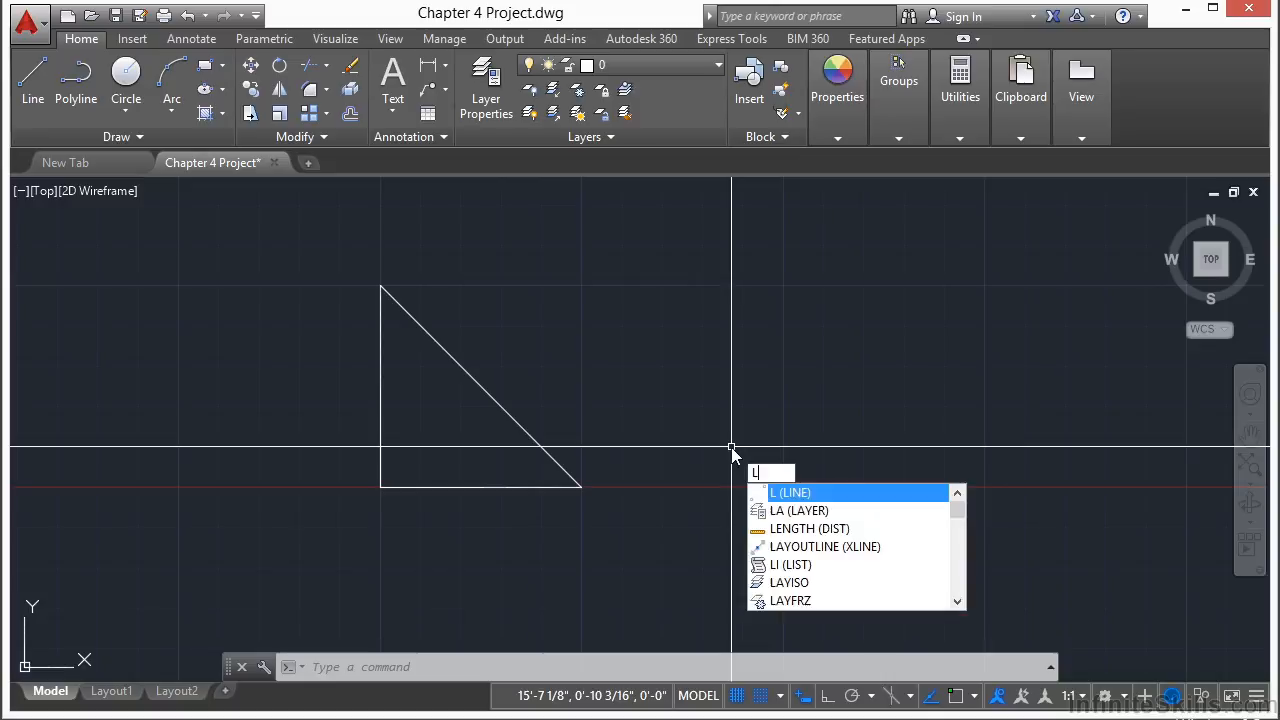
key(Return)
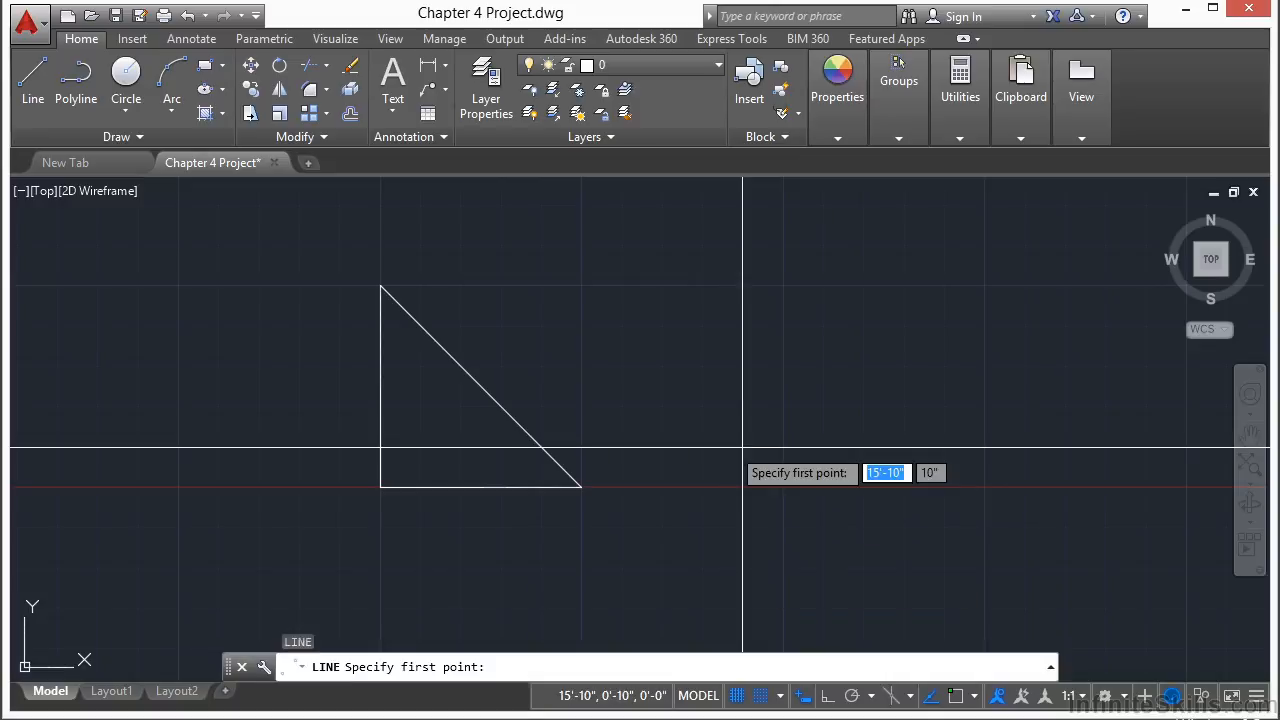
click(702, 487)
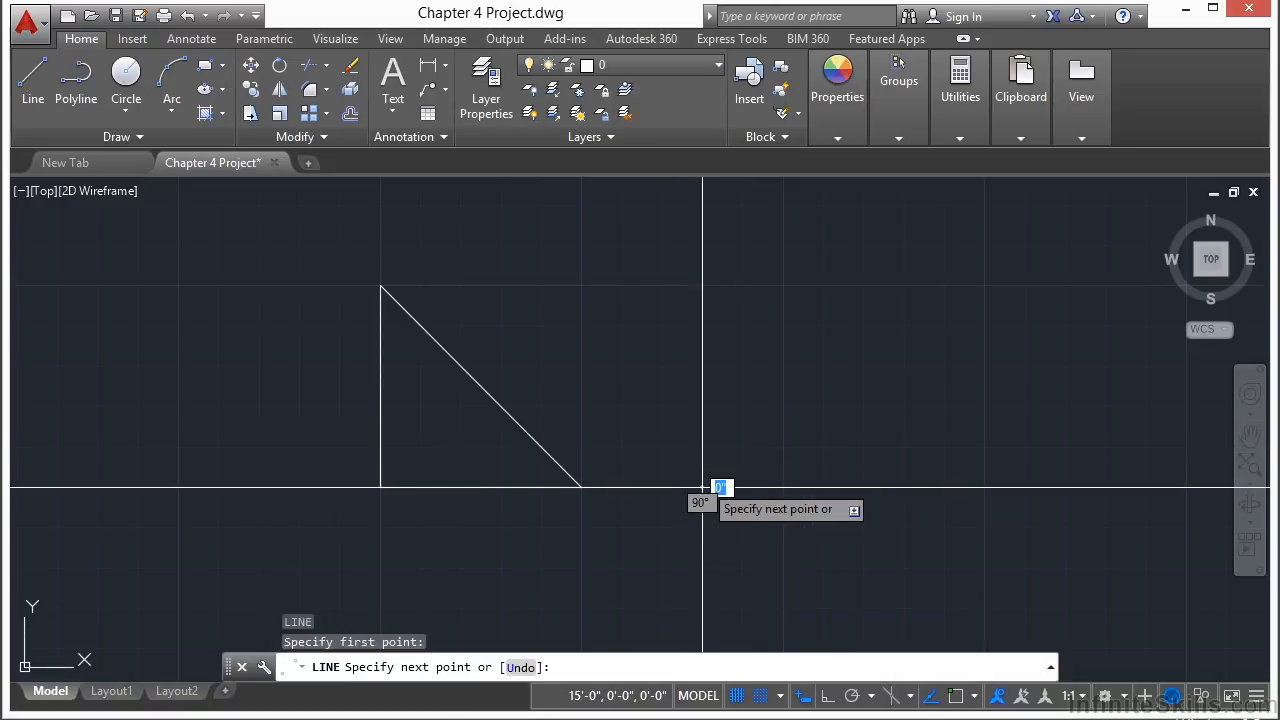
click(783, 487)
click(783, 287)
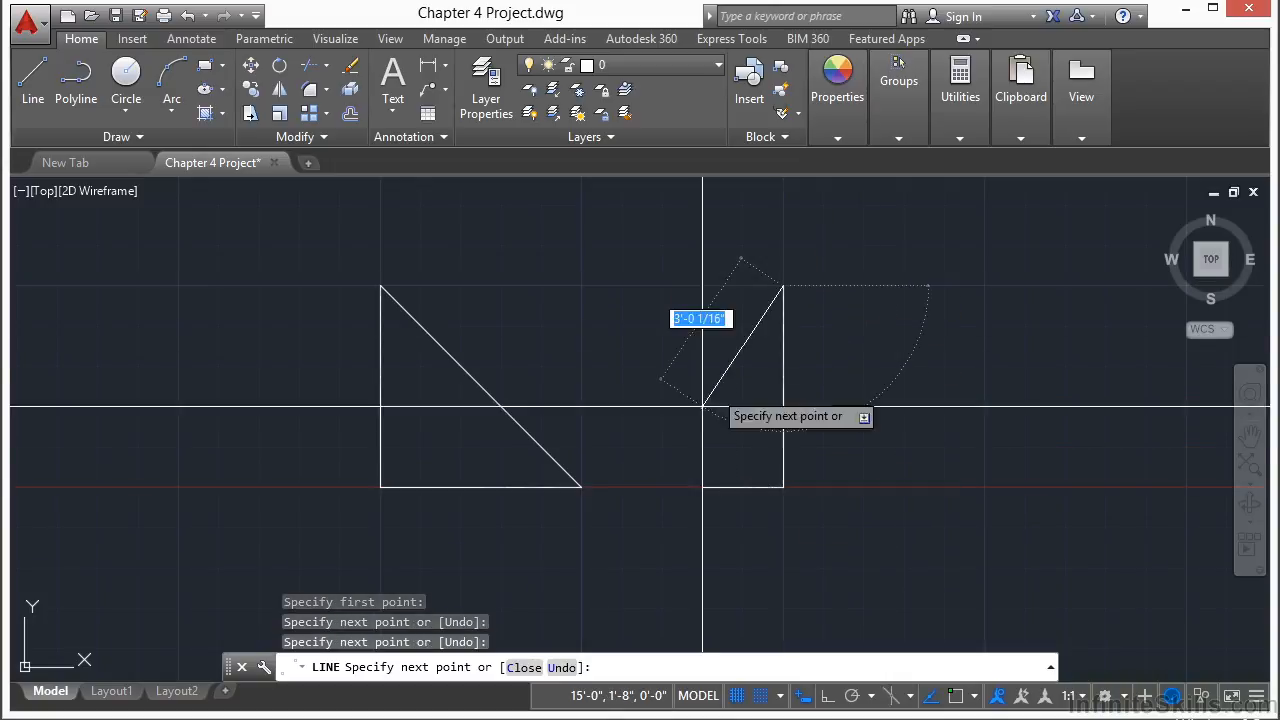
click(702, 487)
key(Return)
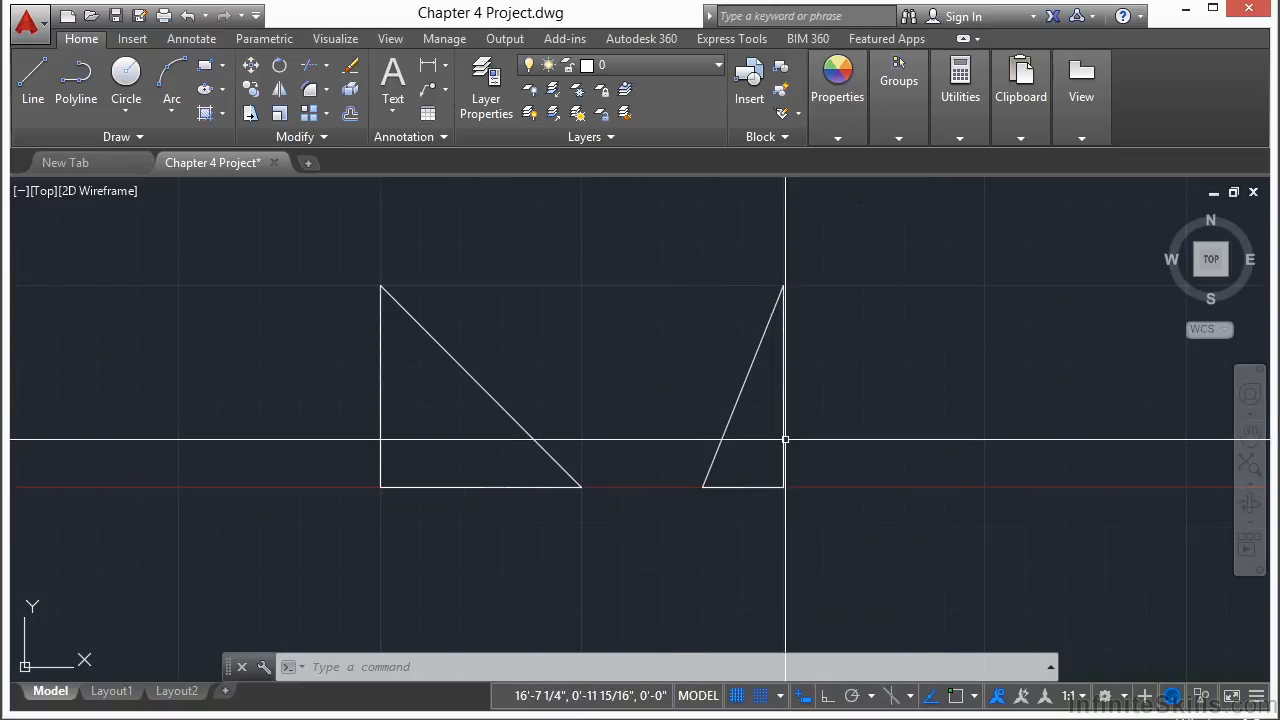
Step: Start a new line at coordinates 1,6 with the Line tool
scroll(997, 408, down, 3)
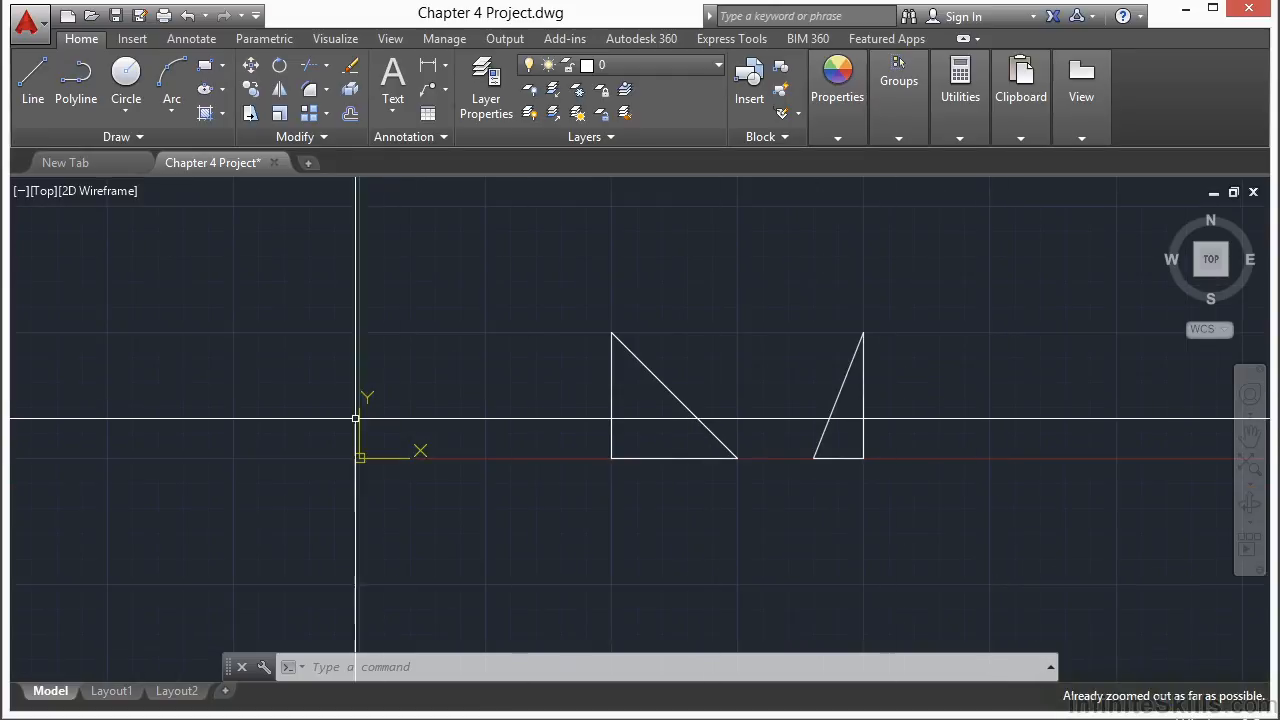
middle_drag(380, 420, 518, 414)
scroll(559, 443, up, 3)
scroll(559, 443, up, 2)
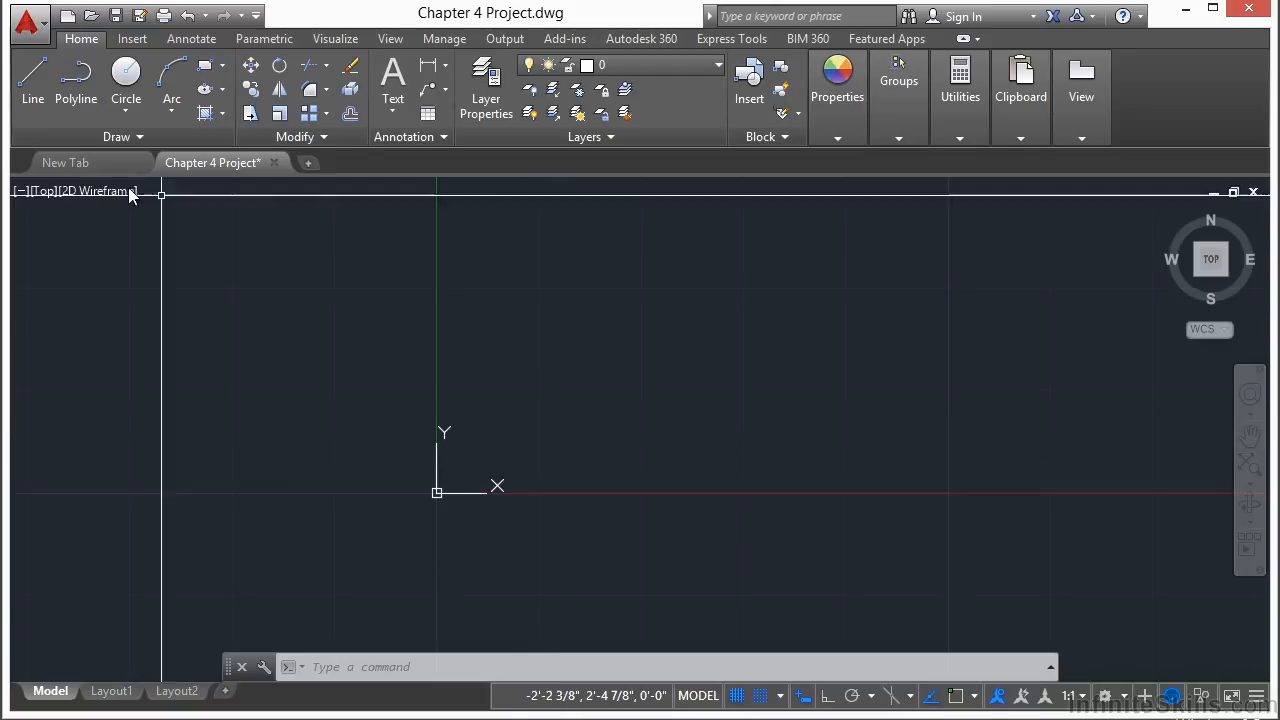
click(33, 80)
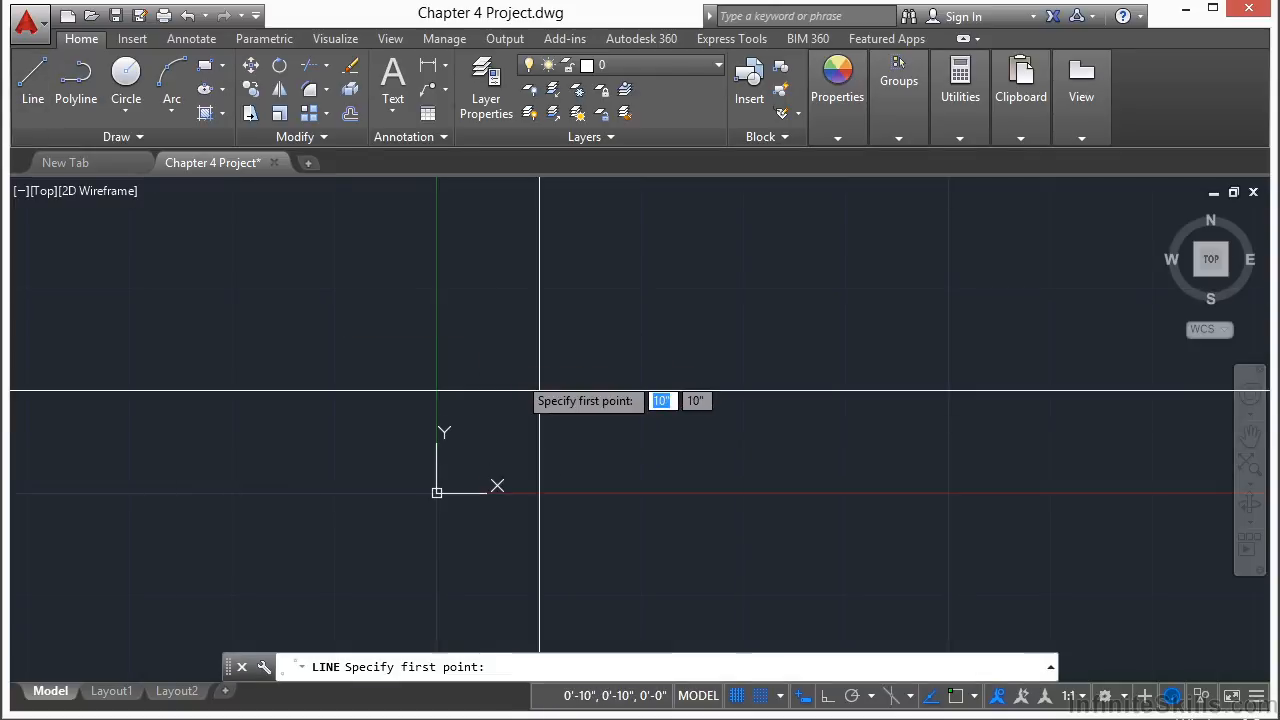
scroll(543, 396, up, 2)
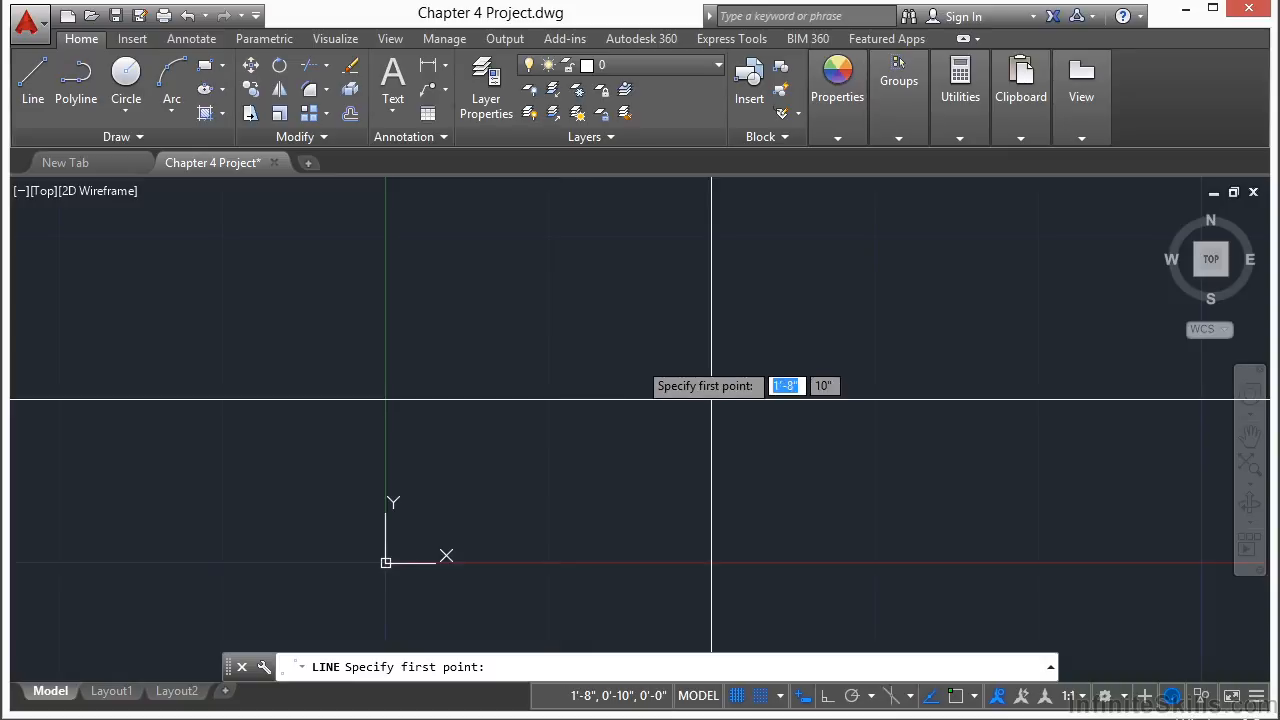
text(1)
key(Tab)
text(6)
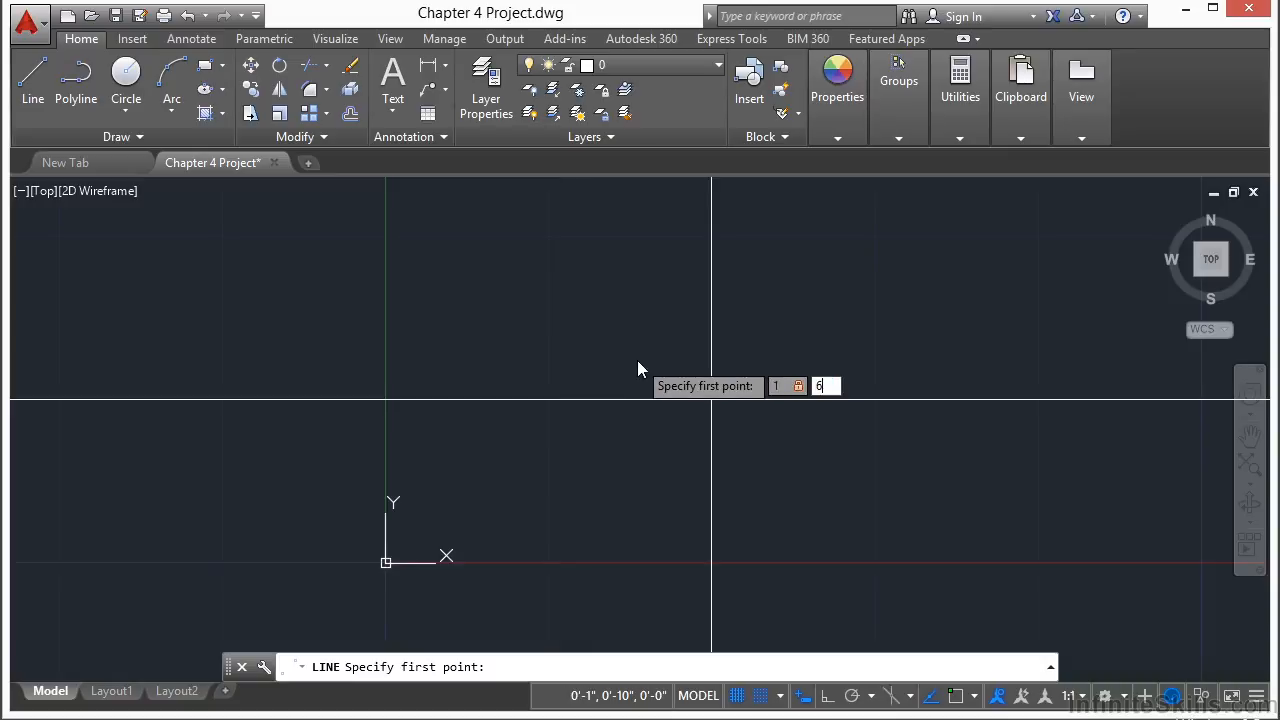
key(Return)
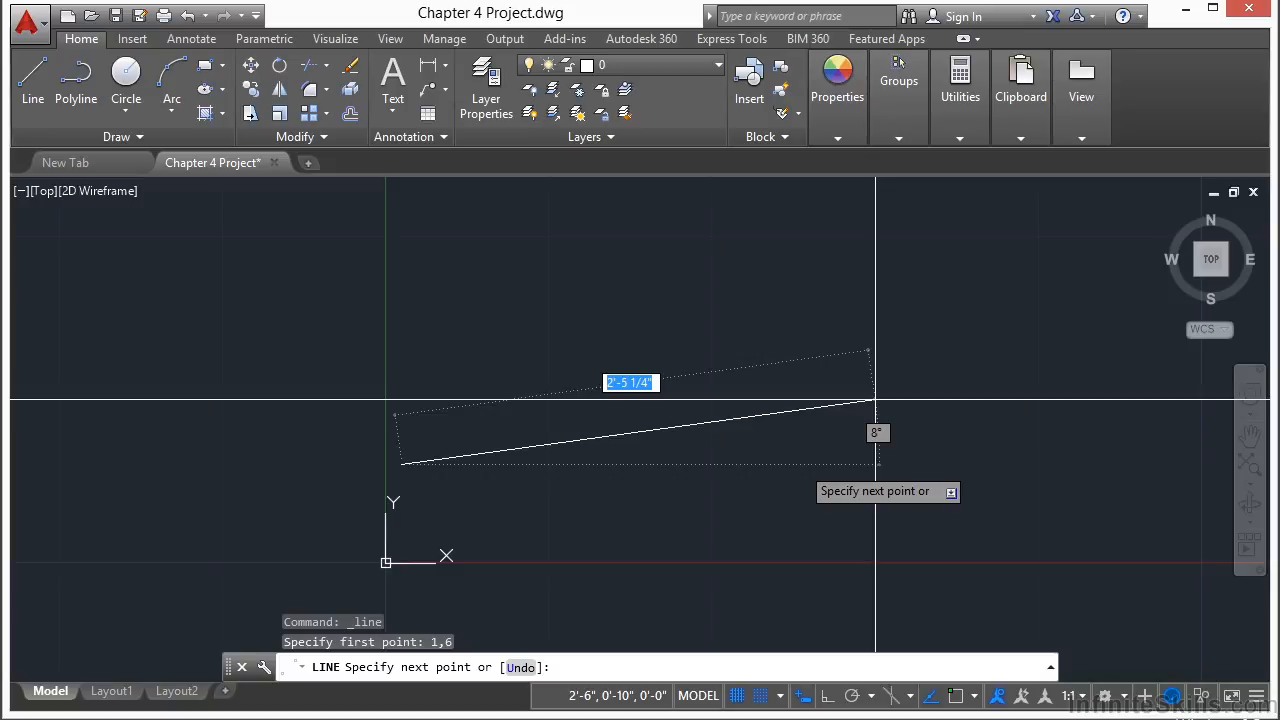
Step: Continue the line to the absolute coordinate #11,6
text(#)
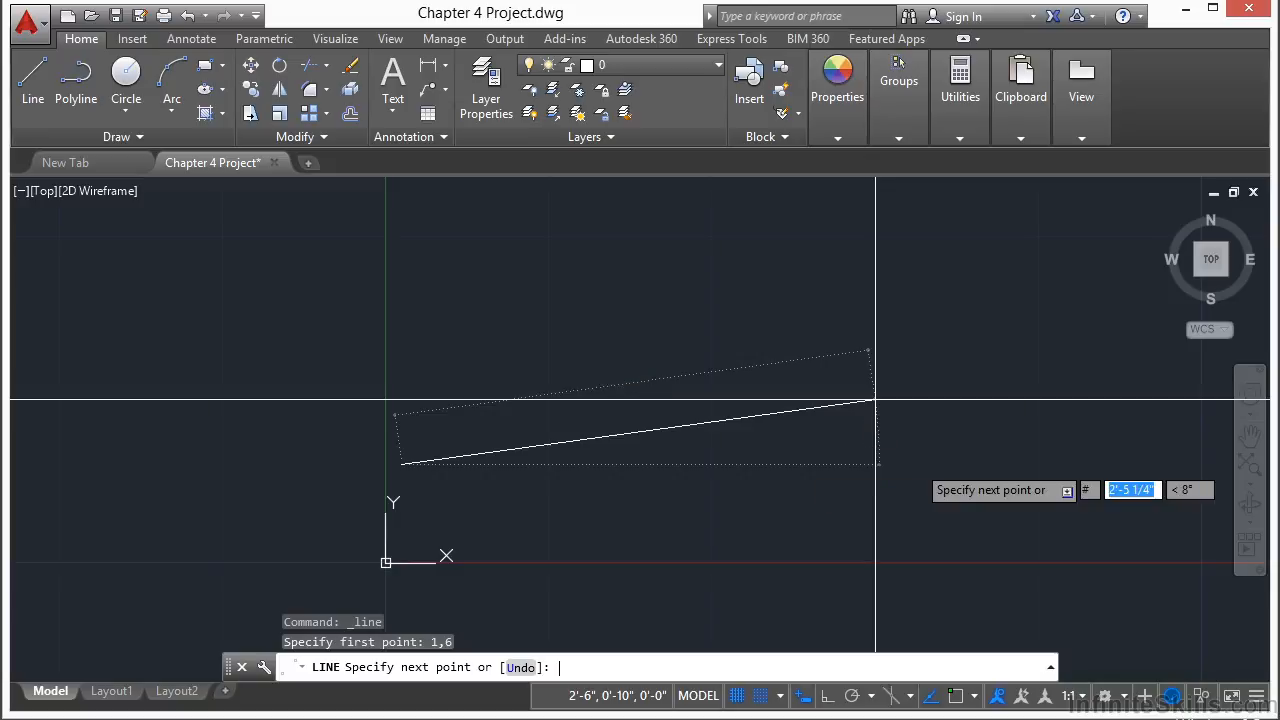
text(11)
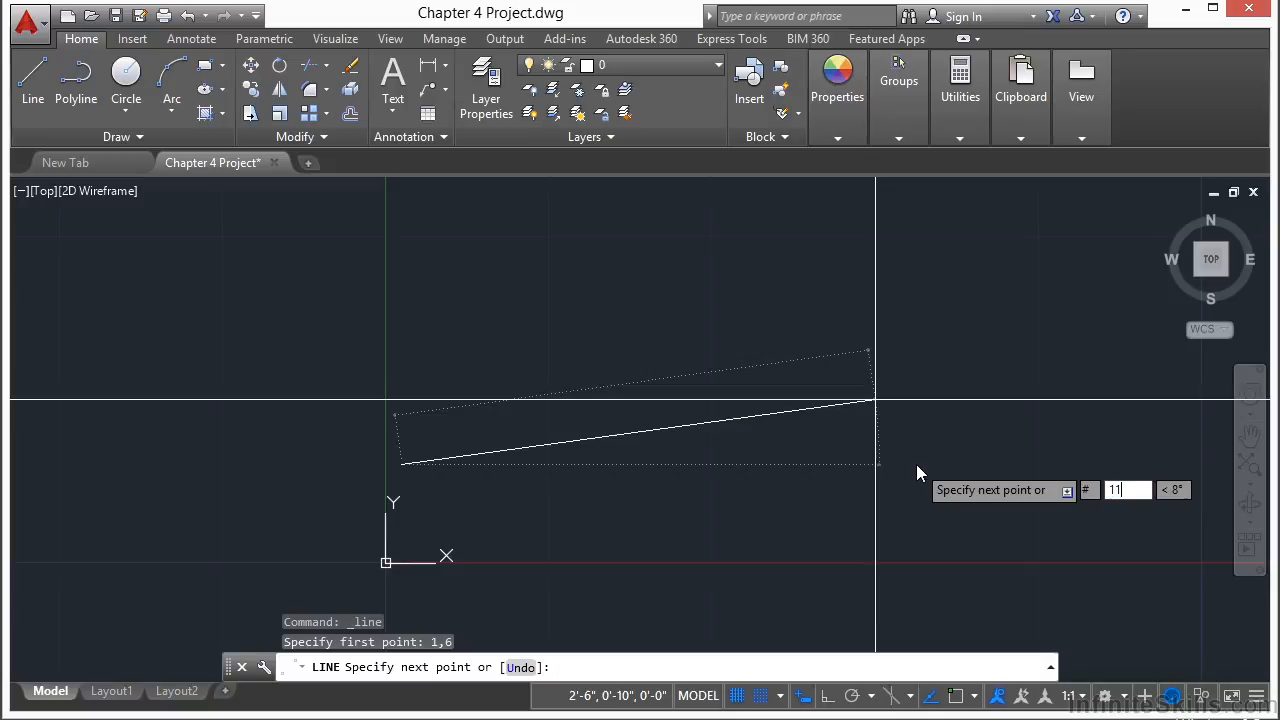
text(,6)
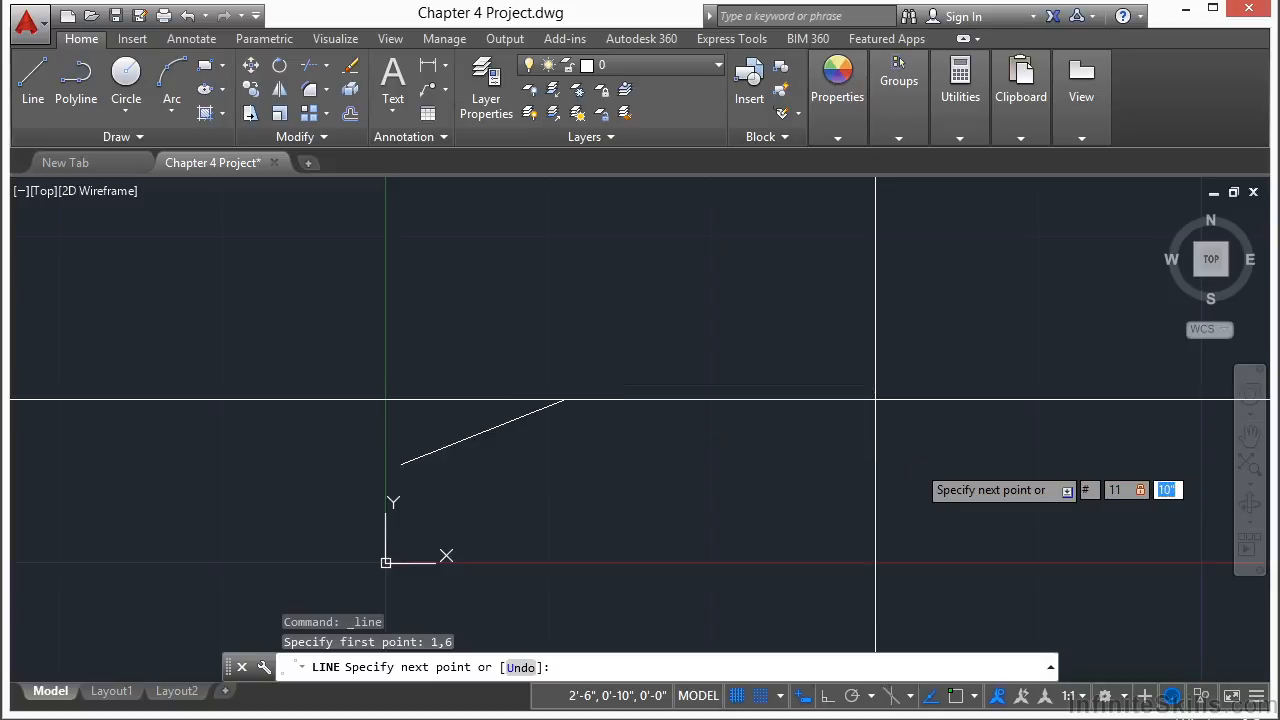
key(Return)
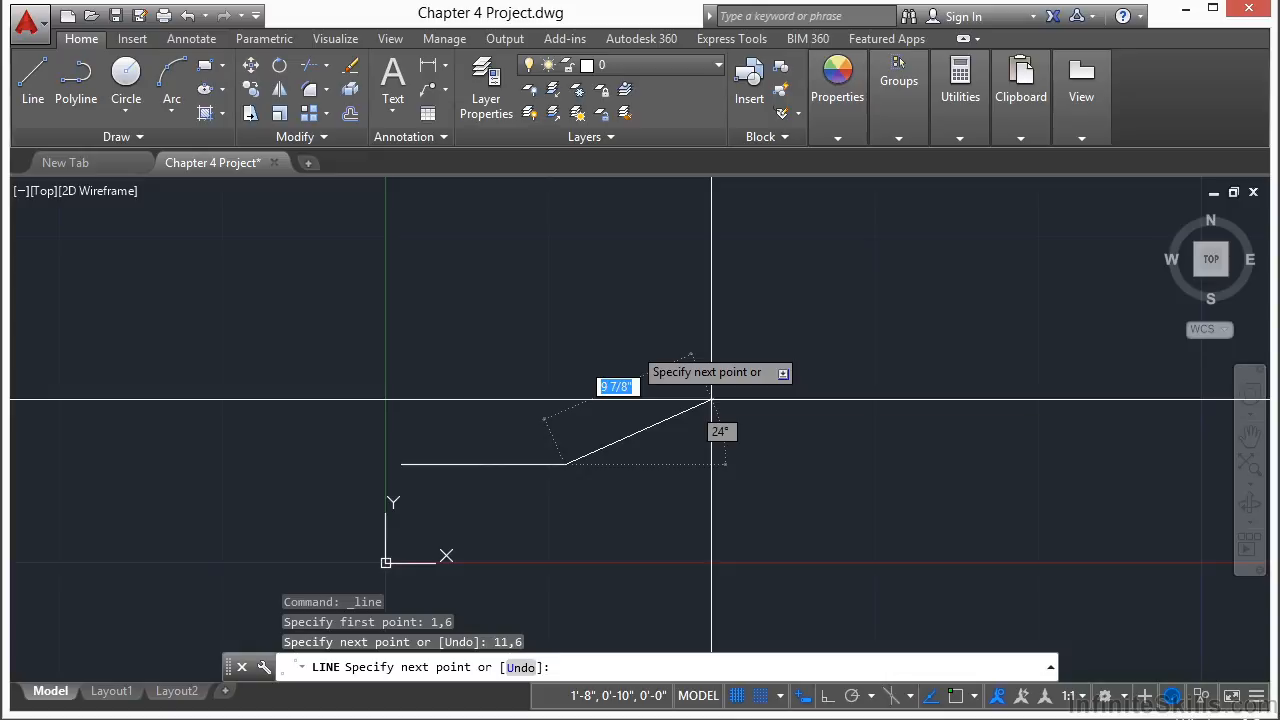
Step: Continue the line to the relative polar coordinate @3<90
text(@)
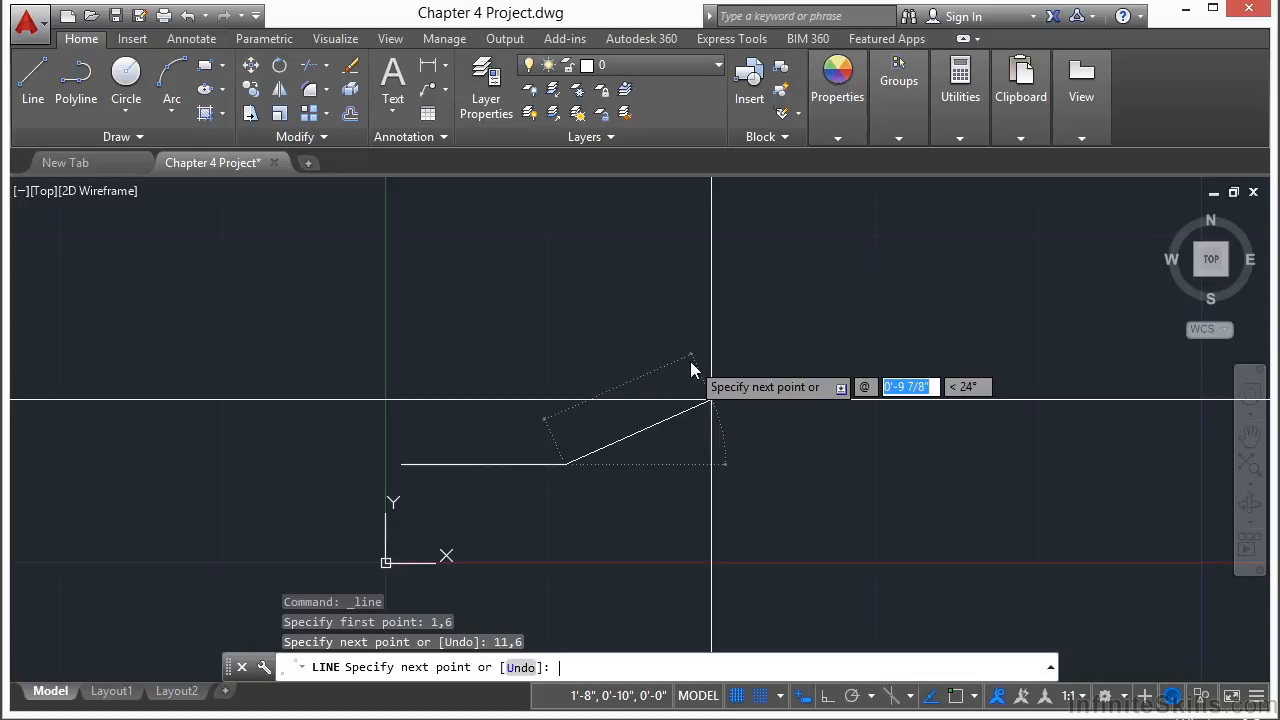
text(3)
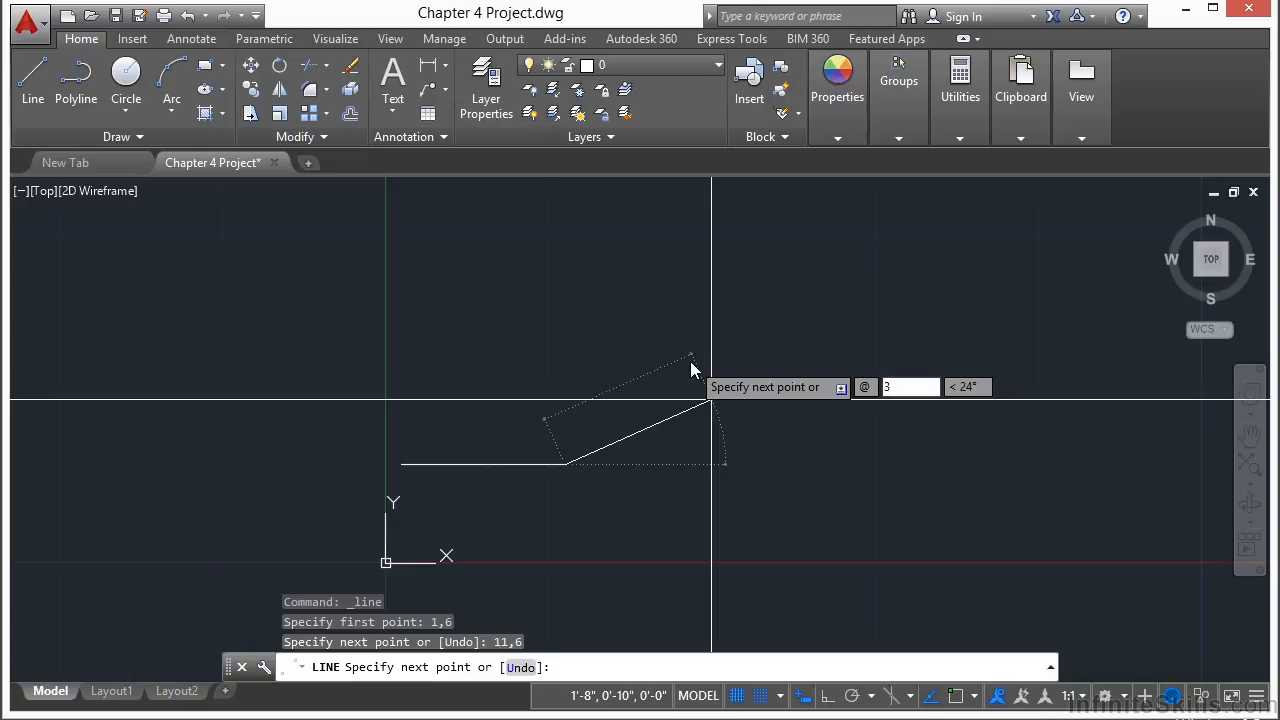
key(Tab)
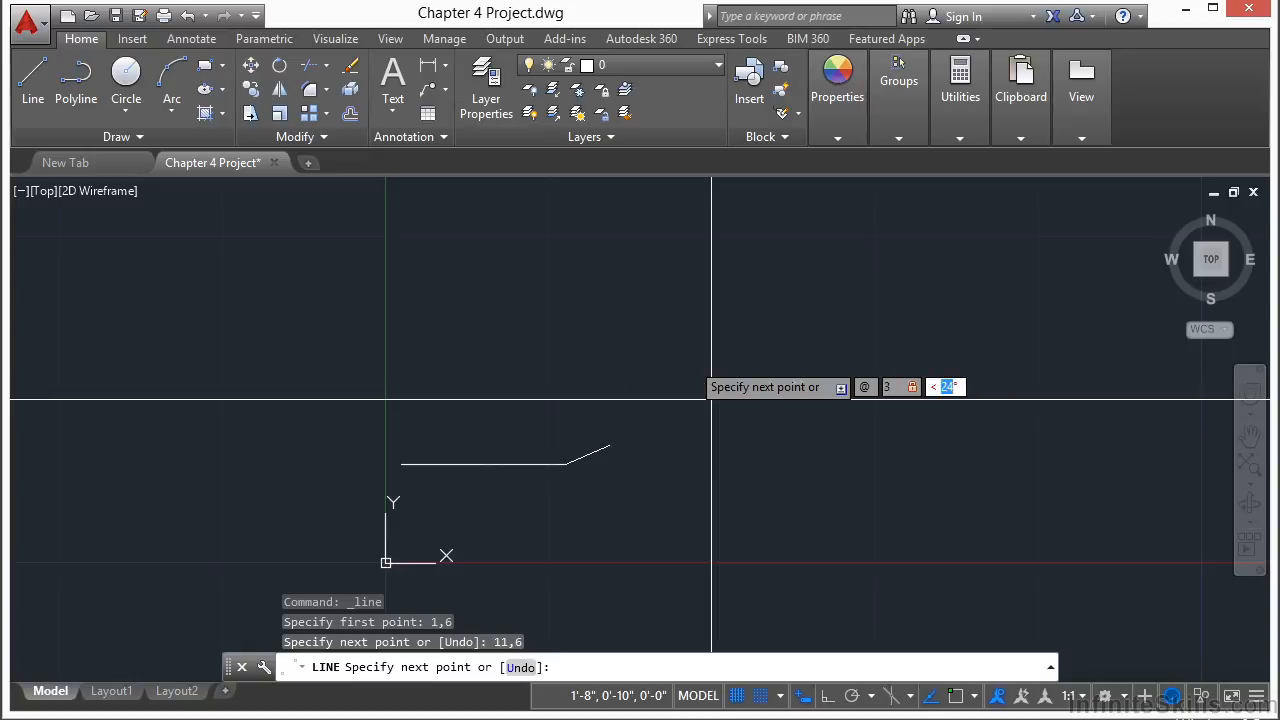
text(90)
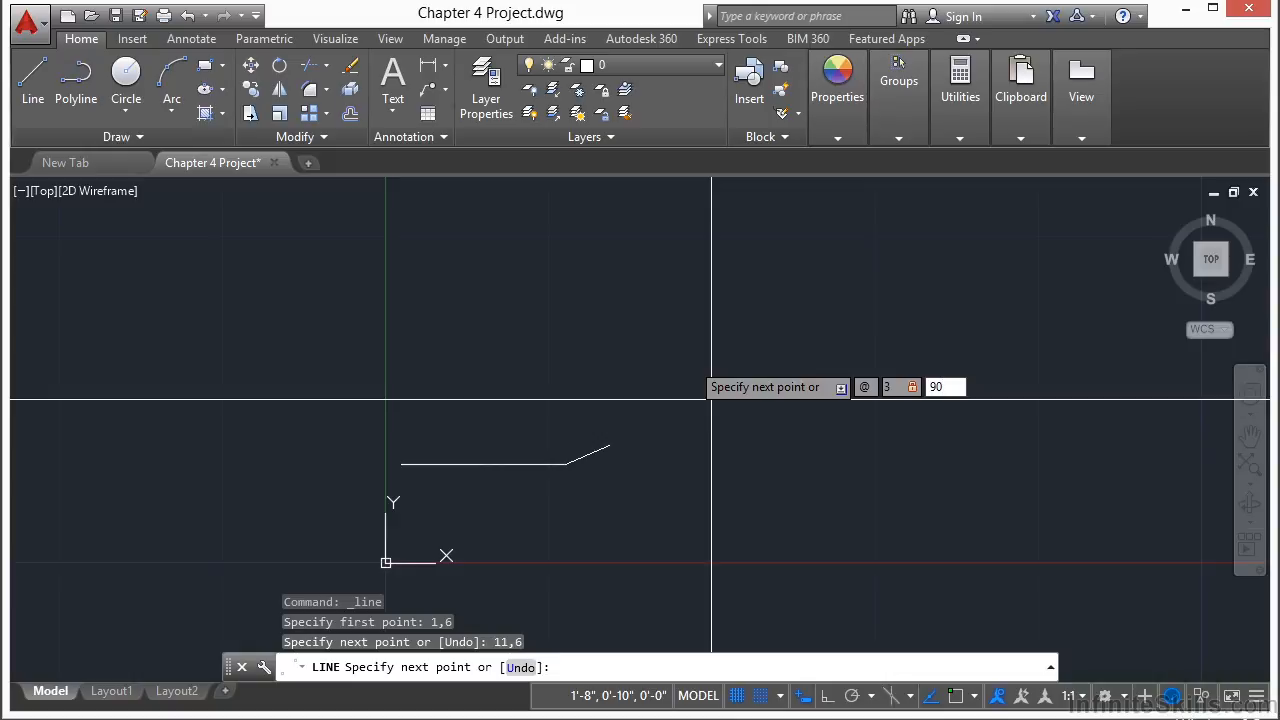
key(Return)
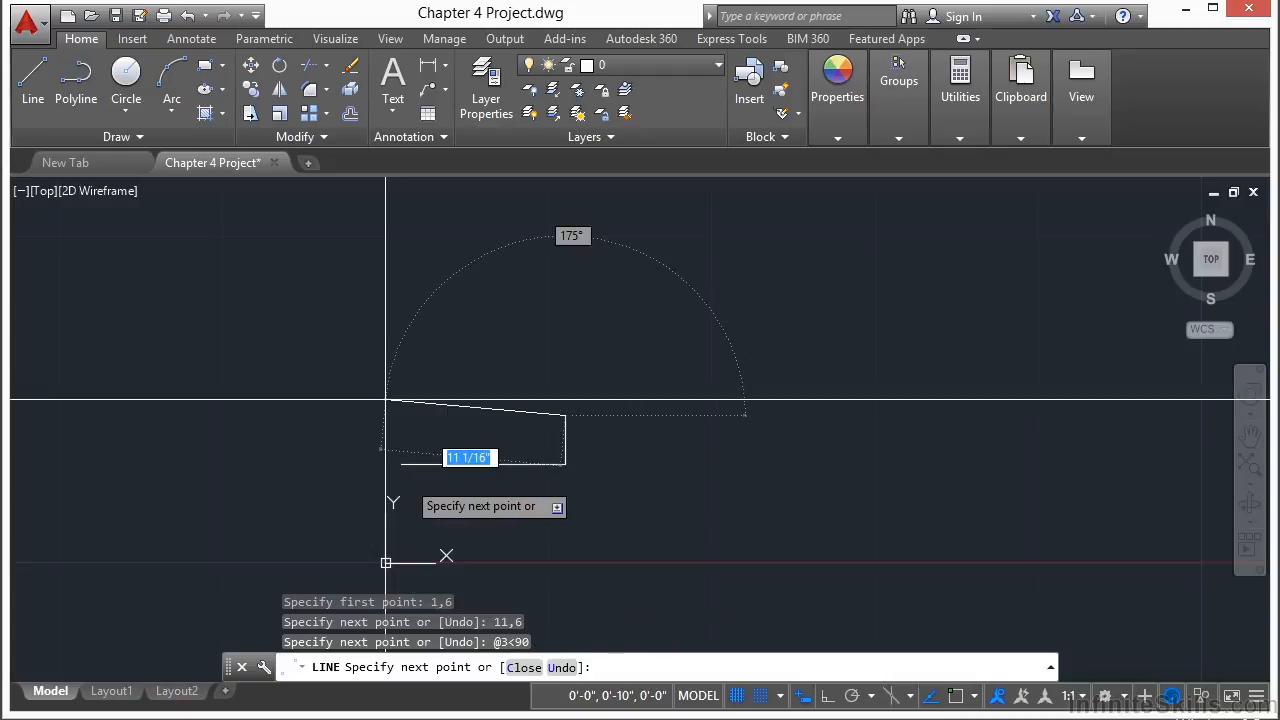
Step: Close the line back to its starting point to complete the third triangle
scroll(386, 400, down, 4)
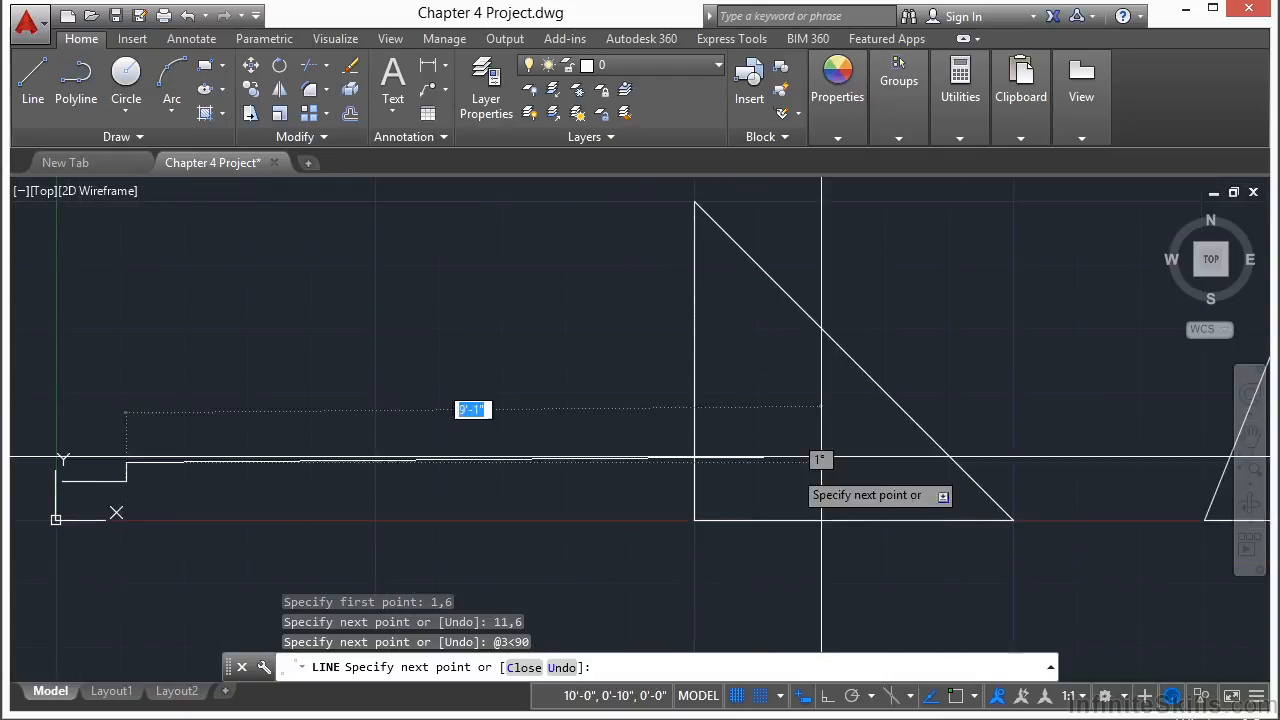
scroll(872, 341, down, 2)
middle_drag(597, 377, 820, 380)
scroll(609, 450, up, 6)
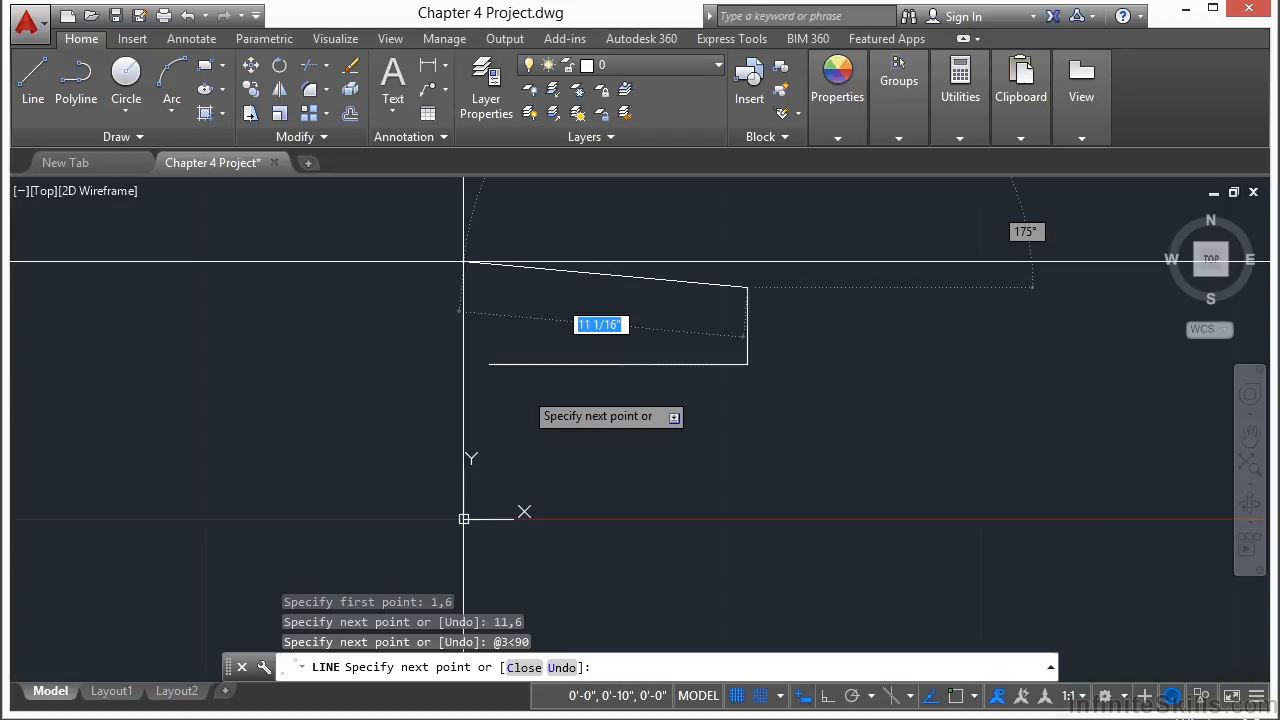
text(cl)
key(Return)
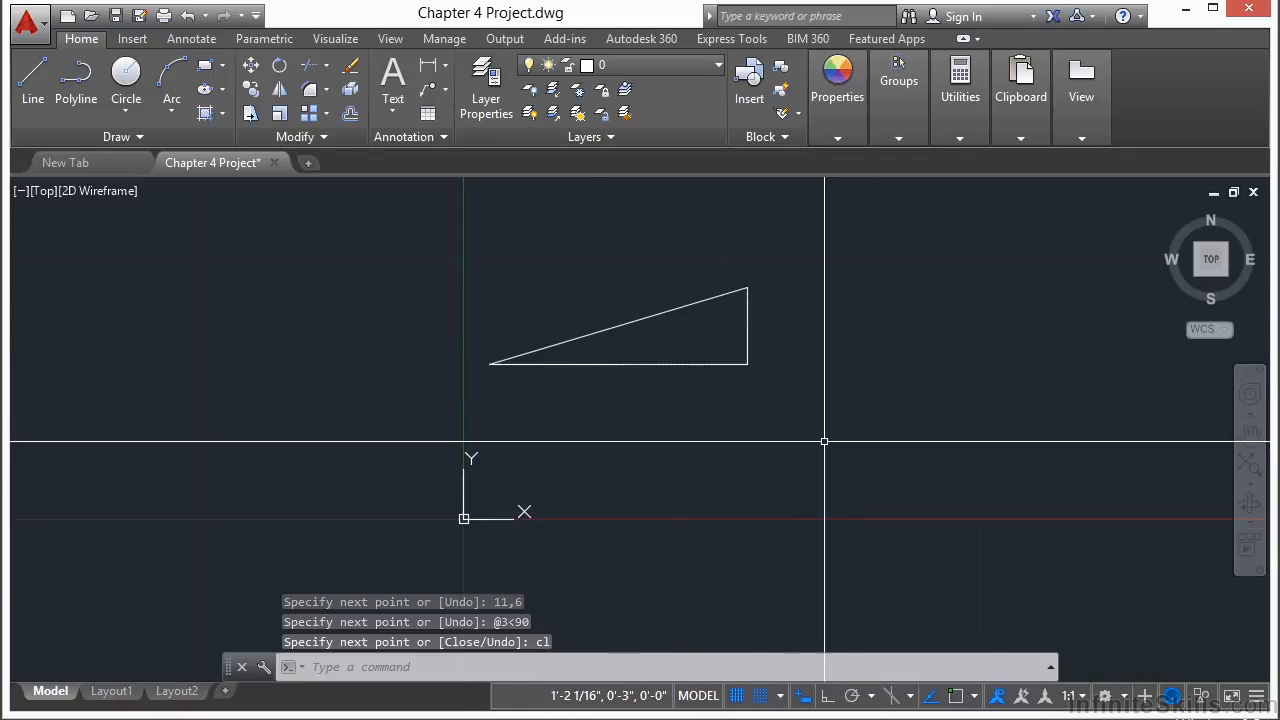
scroll(834, 445, down, 2)
scroll(414, 449, down, 4)
middle_drag(821, 374, 547, 426)
scroll(555, 425, down, 2)
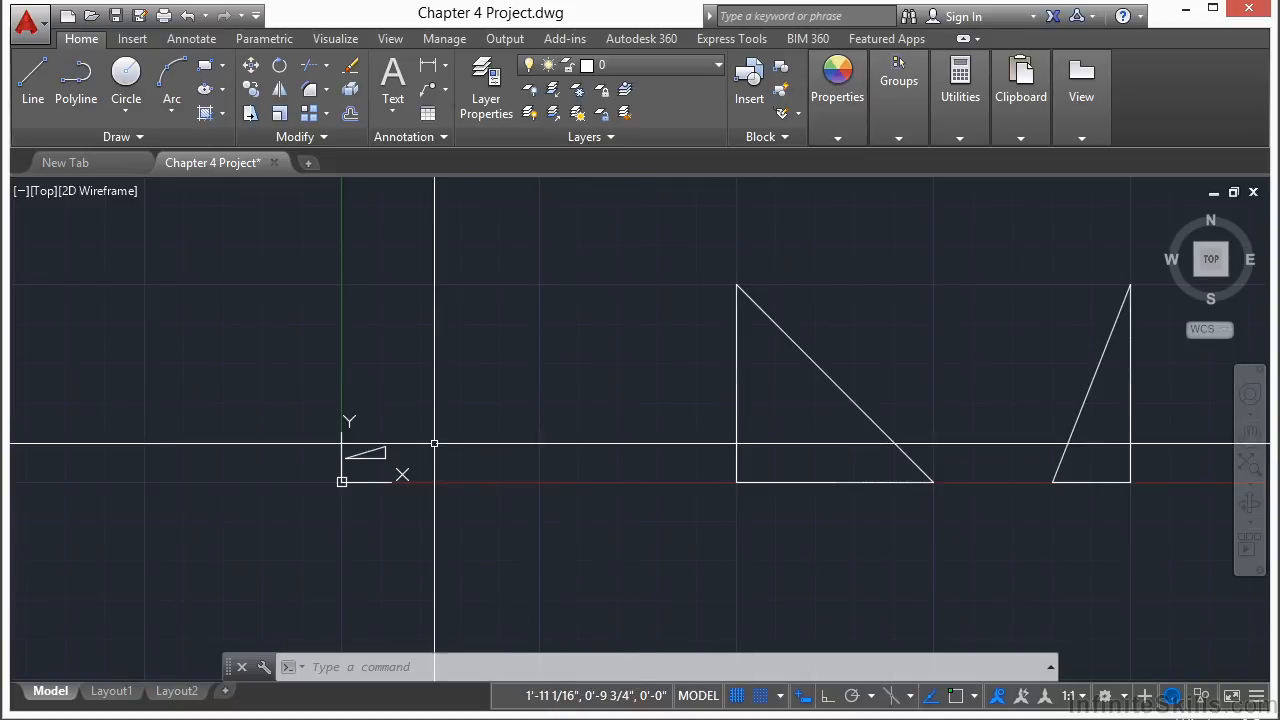